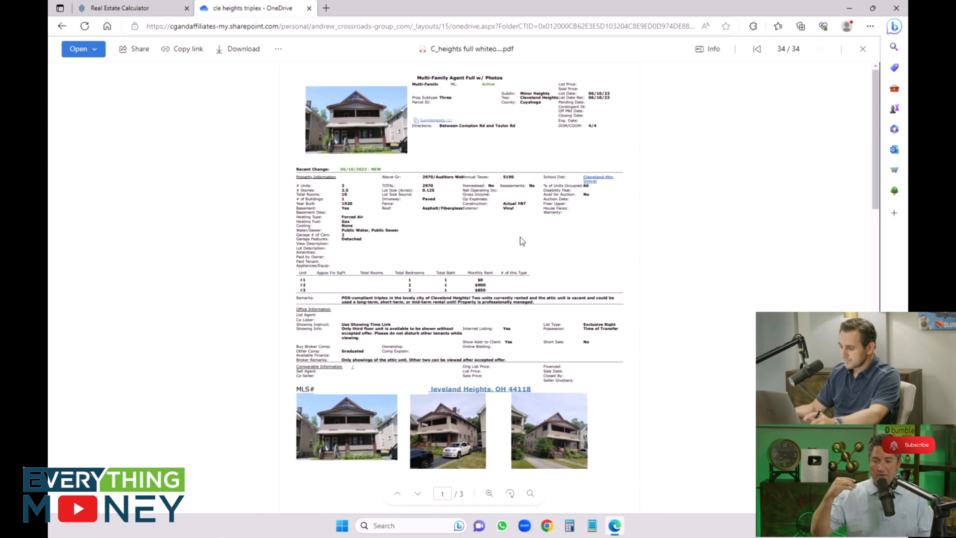
Step: Look back through the property photos that precede the listing PDF in the folder
key(Left)
key(Left)
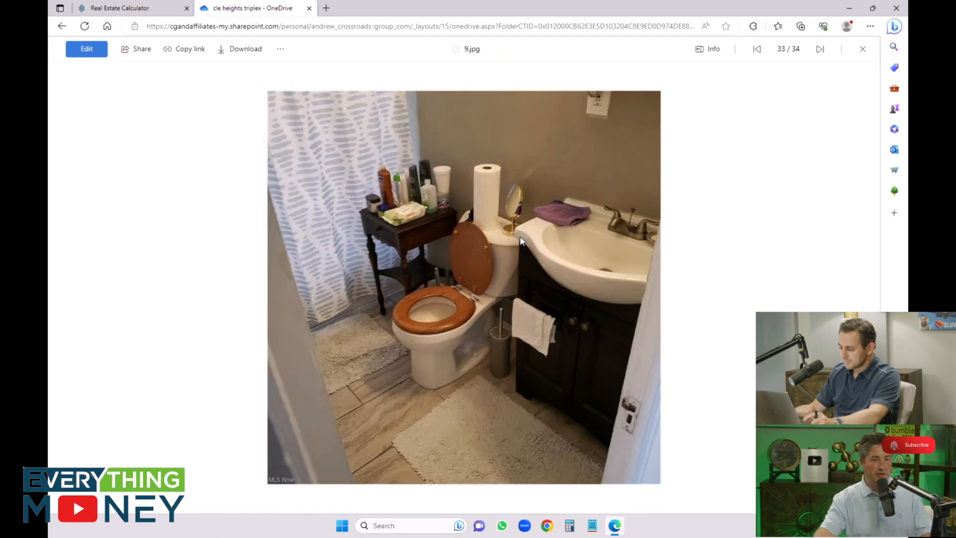
key(Left)
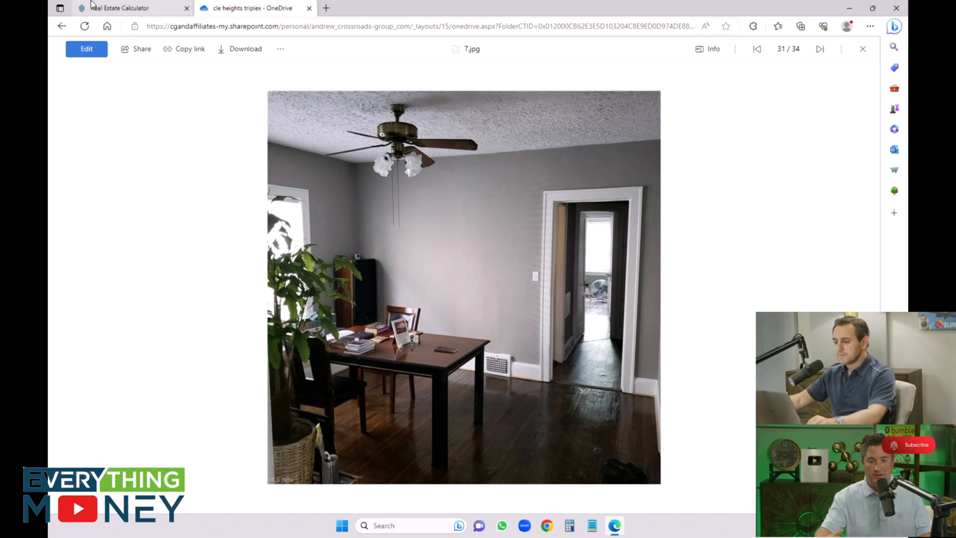
Step: Switch to the Real Estate Calculator, name the property DOTW and enter its cross streets as the address
click(120, 8)
click(229, 150)
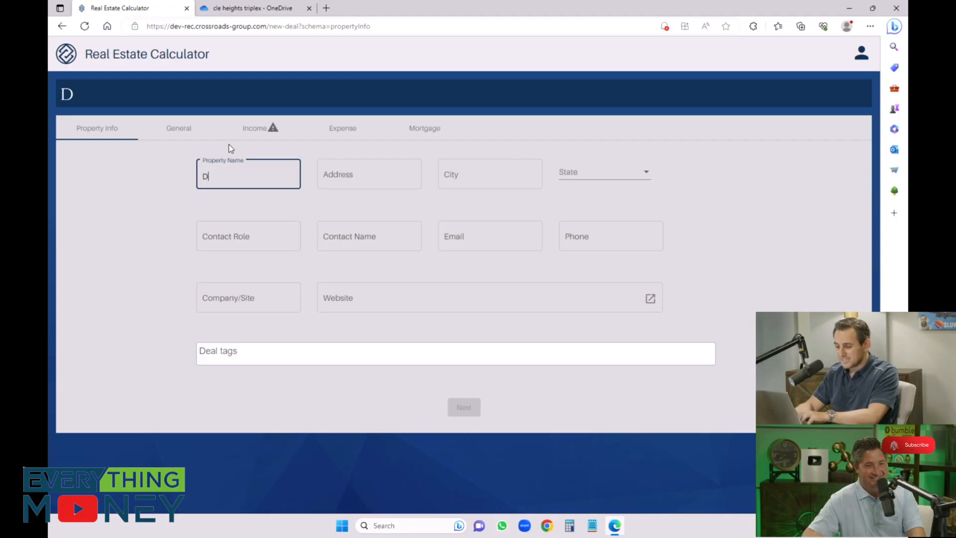
text(OTW)
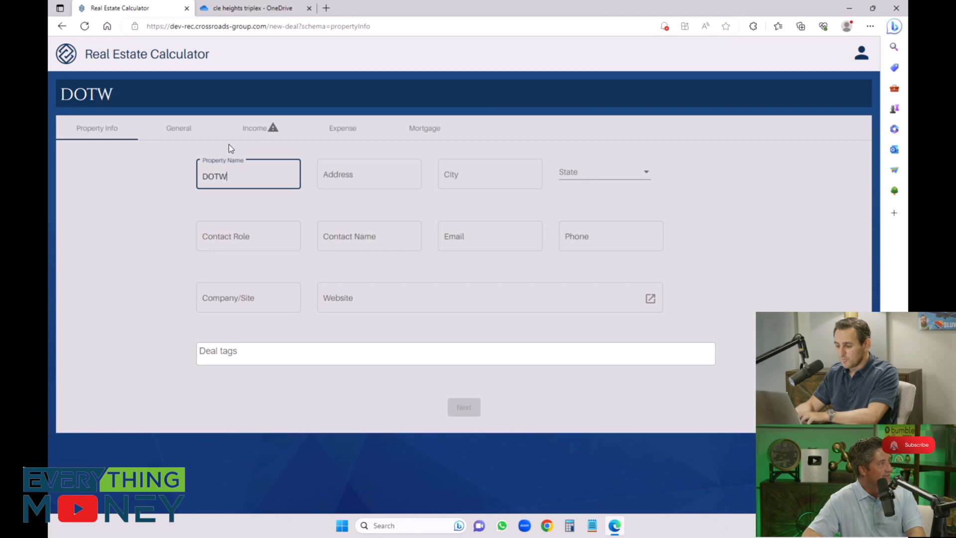
key(Tab)
text(Compton to )
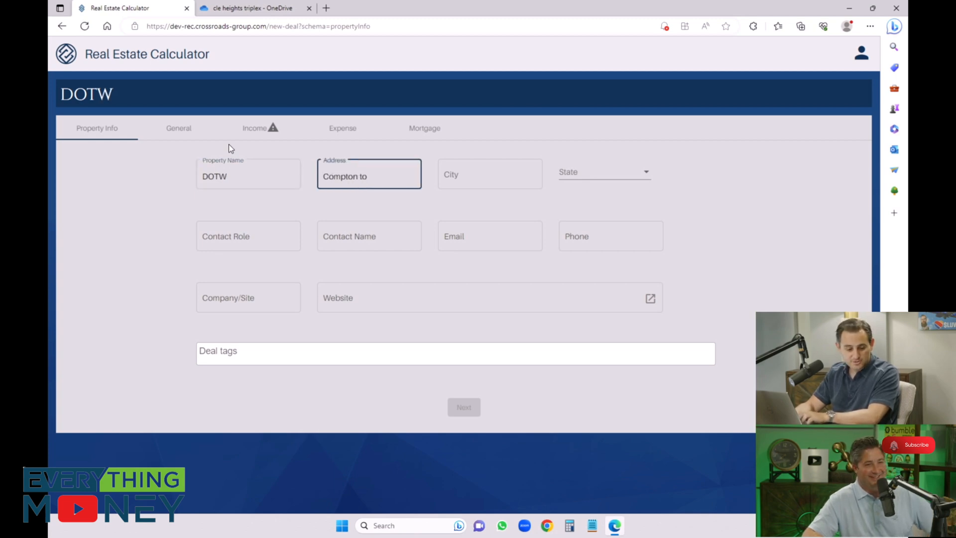
text(Taylor)
key(Tab)
Step: Set the property's city to Cleveland HEights and state to OH, and continue to the general details
text(Cleveland HEights)
key(Tab)
text(oh)
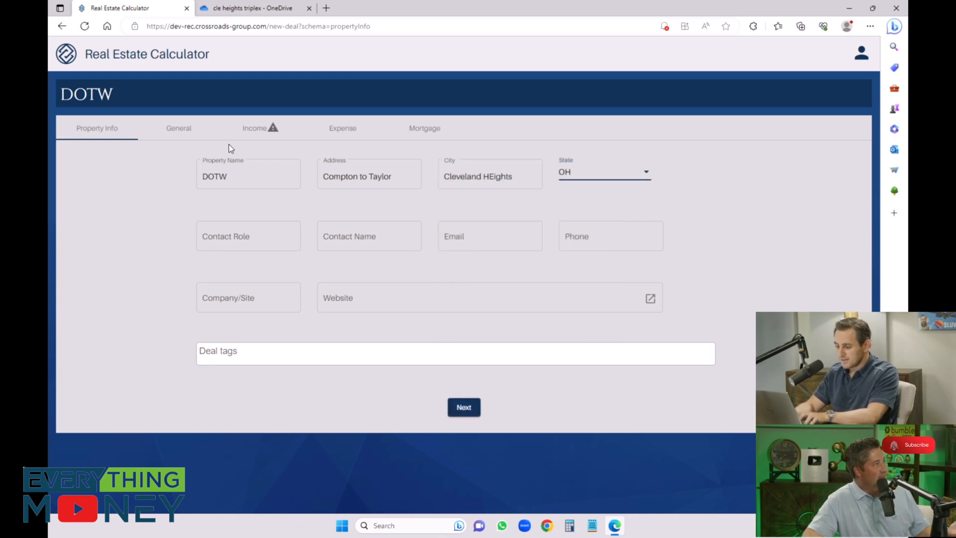
key(Tab)
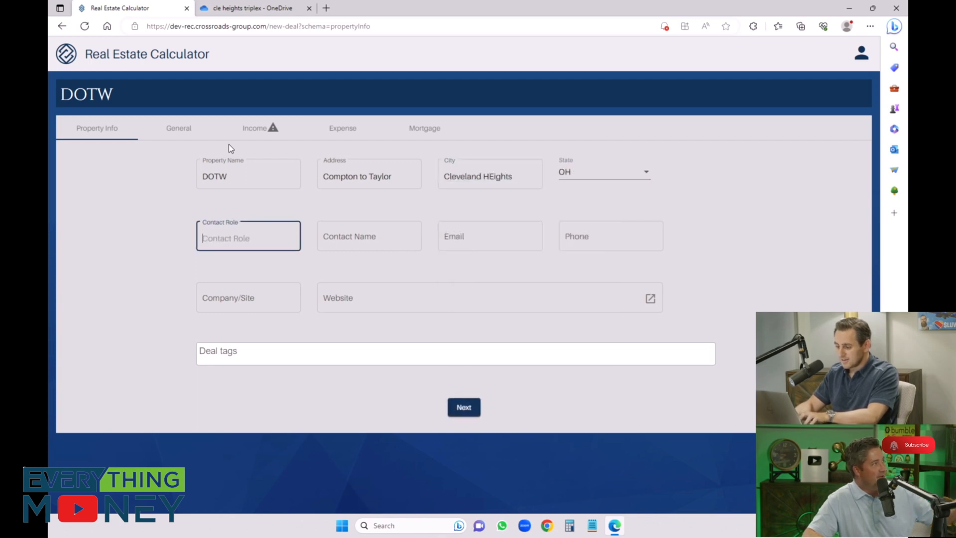
click(455, 418)
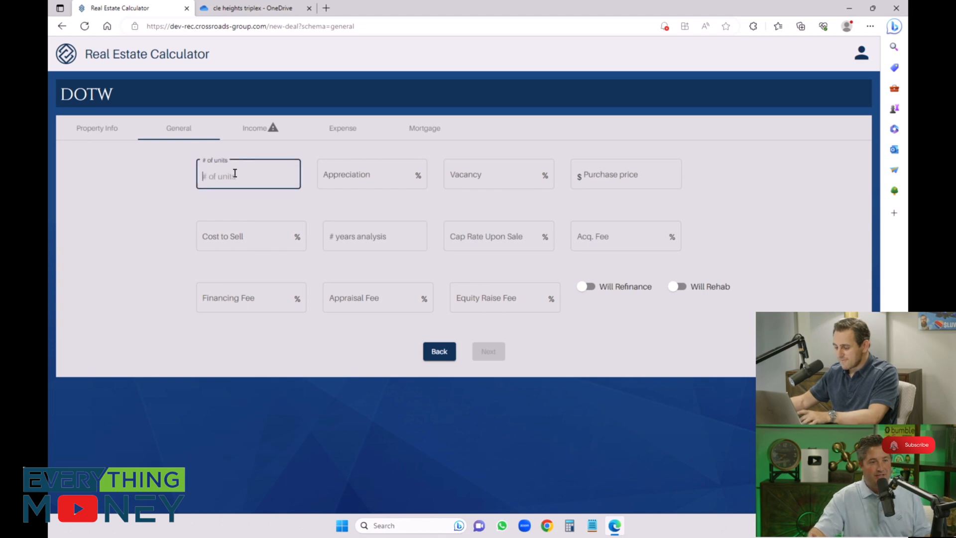
Step: Enter 3 units, 3% appreciation, 8% vacancy and a purchase price of $350,000 in the general details
text(3)
key(Tab)
text(3)
key(Tab)
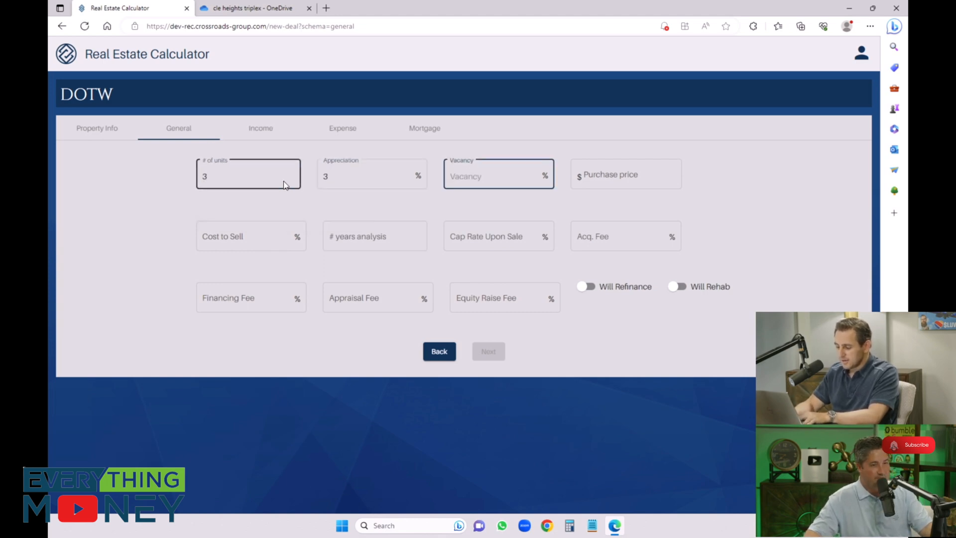
key(Tab)
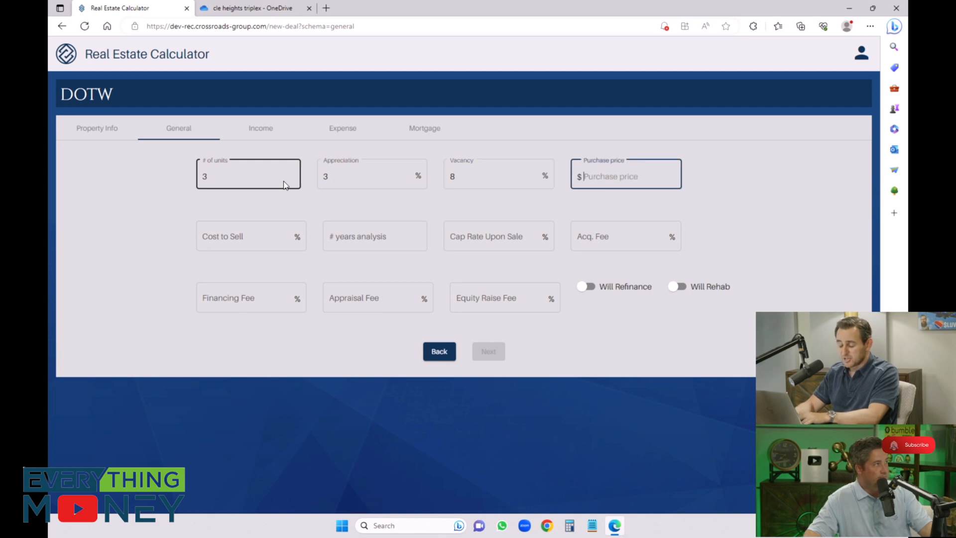
text(350,000)
key(Tab)
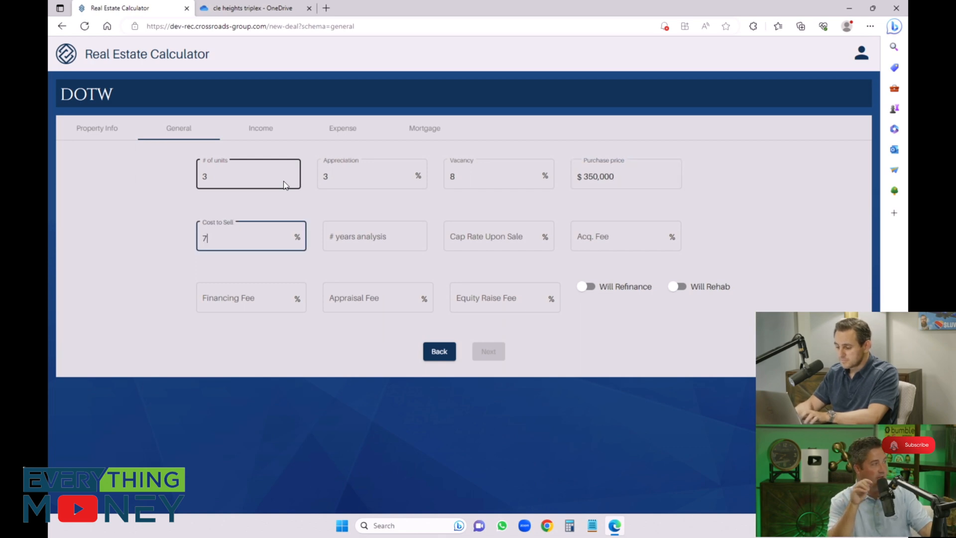
Step: Set the cost to sell to 7%, analysis period to 20 years and cap rate upon sale to 6%, and enable refinancing
key(Tab)
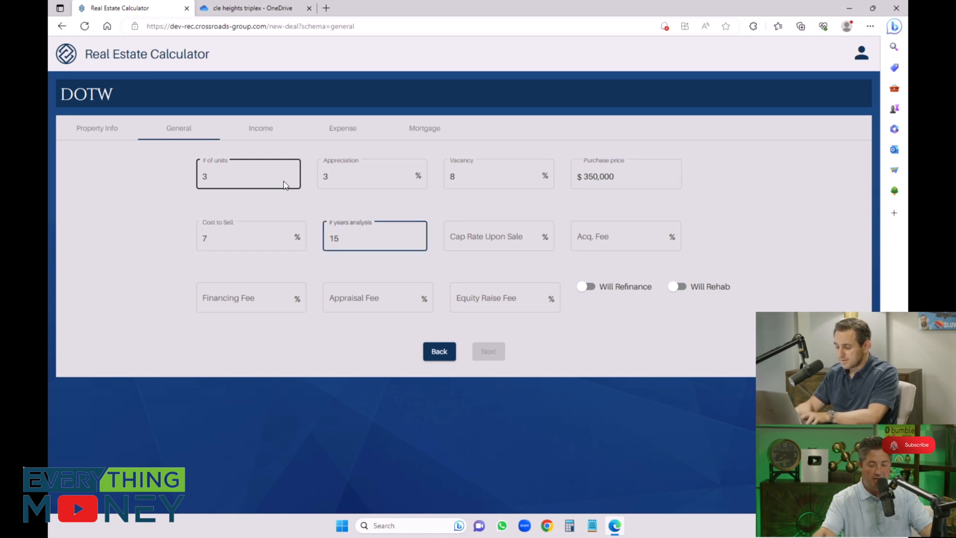
text(20)
key(Tab)
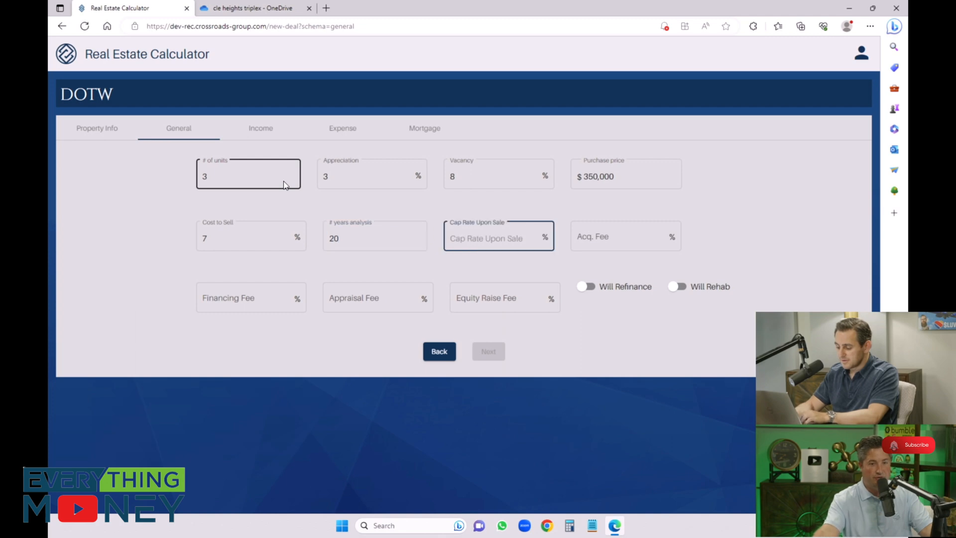
text(6)
key(Tab)
key(Tab)
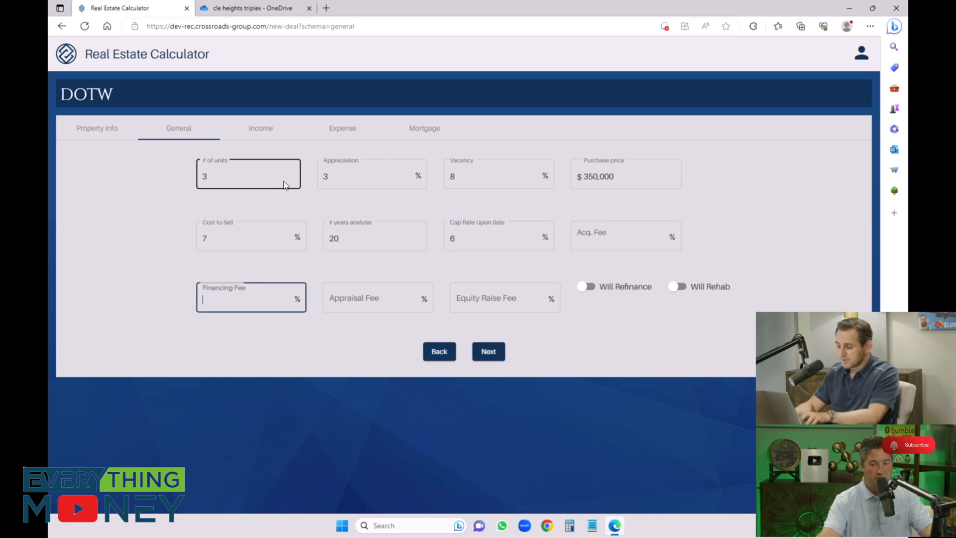
key(Tab)
key(Tab)
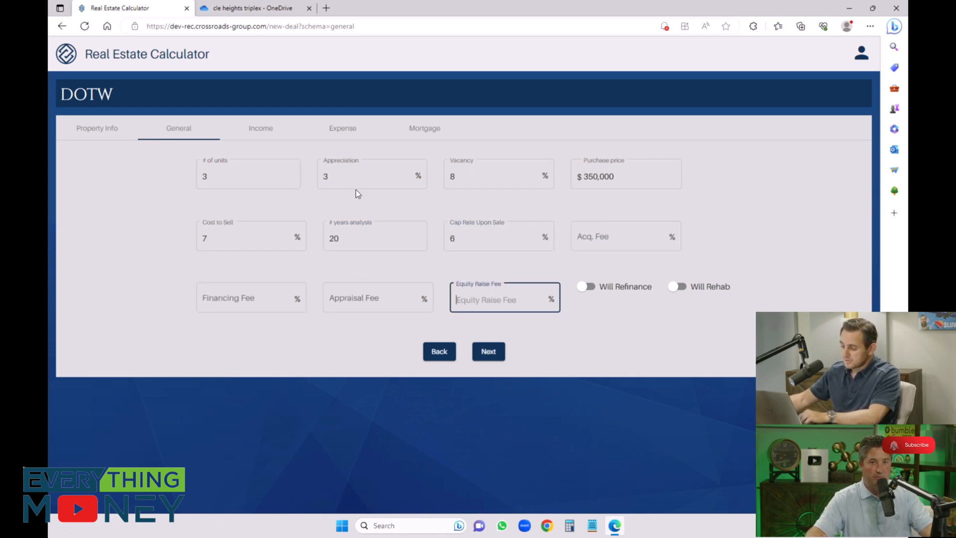
click(587, 285)
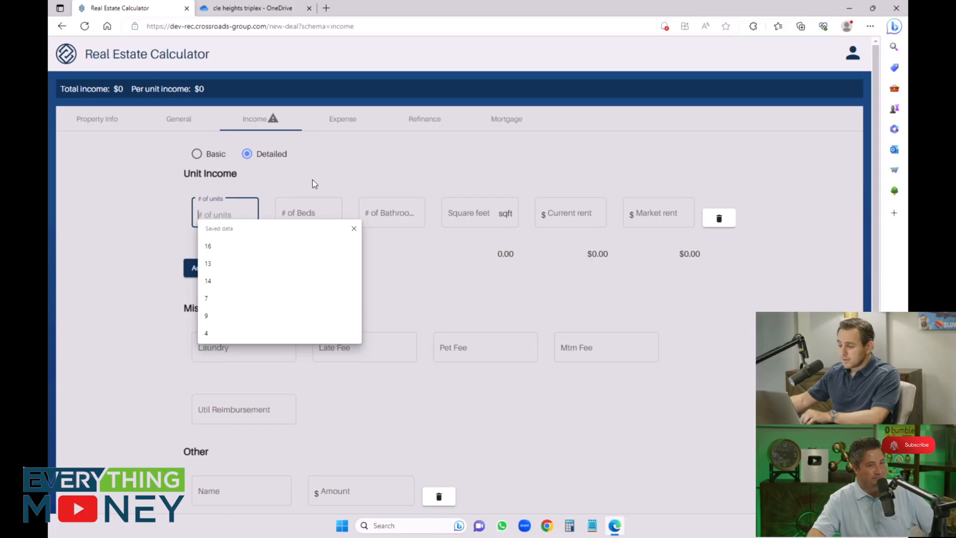
Step: Enter detailed unit income for 1 unit with 1 bed, 1 bathroom, 500 sqft, and current and market rents of $550
click(313, 180)
click(223, 212)
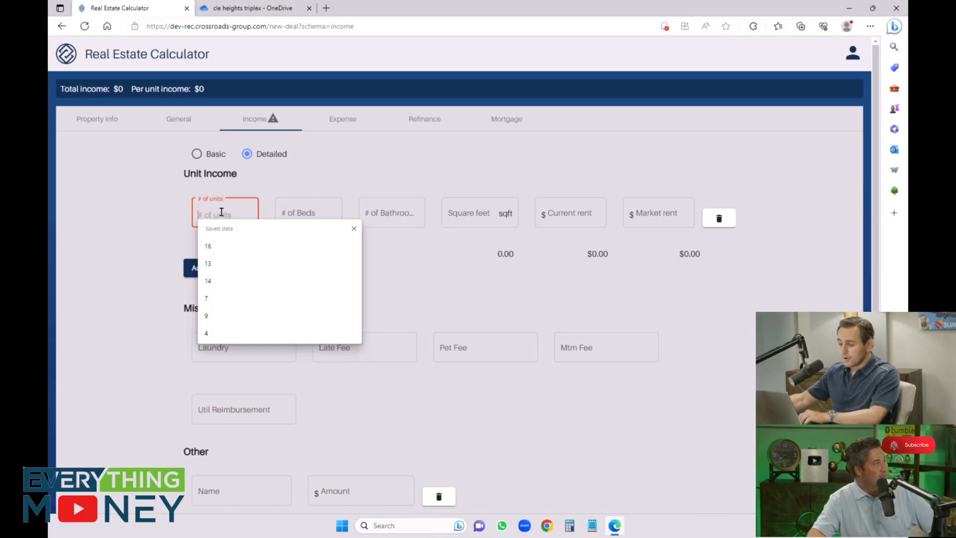
text(1)
key(Tab)
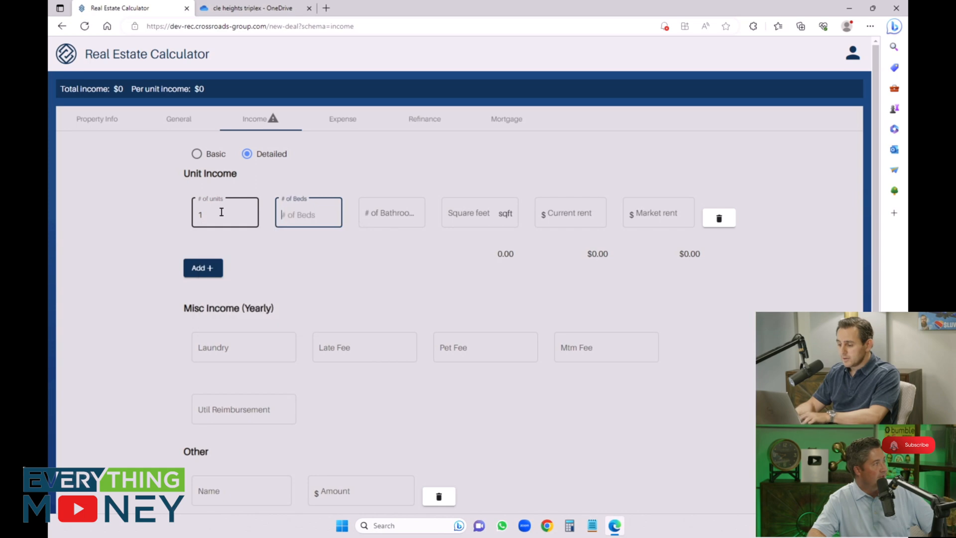
text(1)
key(Tab)
text(1)
key(Tab)
text(500)
key(Tab)
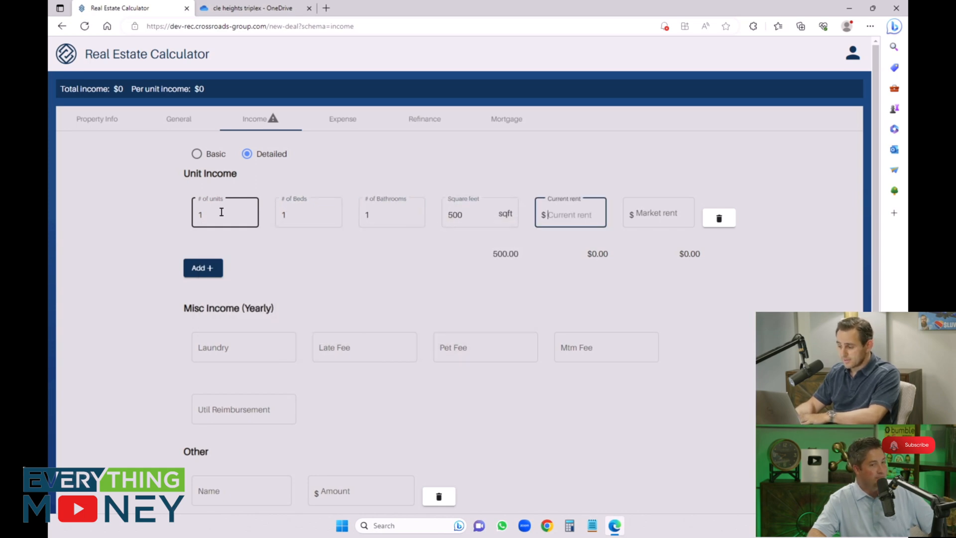
text(550)
key(Tab)
text(550)
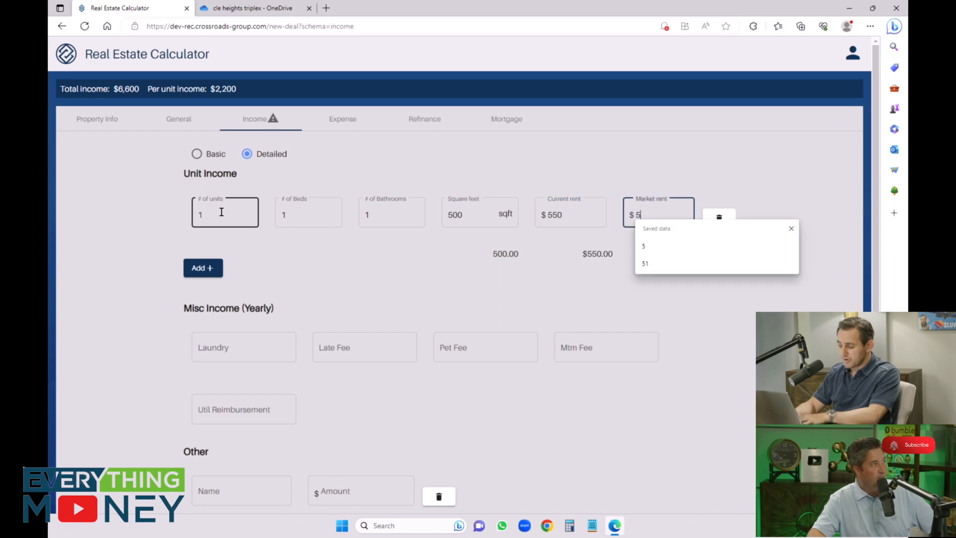
Step: Add a second income row for 1 unit with 2 beds, 1 bathroom, 1000 sqft, $900 current rent and $1,150 market rent
click(211, 280)
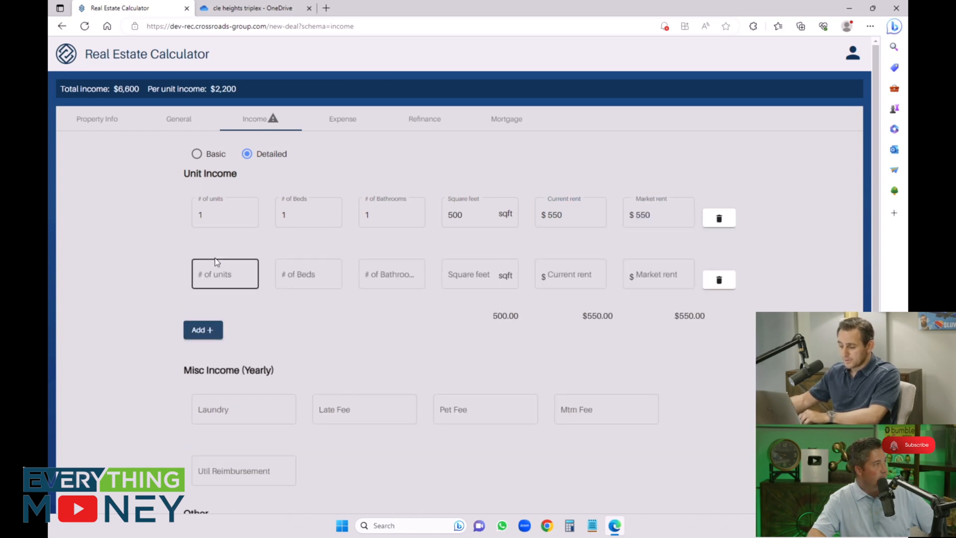
text(1)
key(Tab)
text(2)
key(Tab)
text(1)
key(Tab)
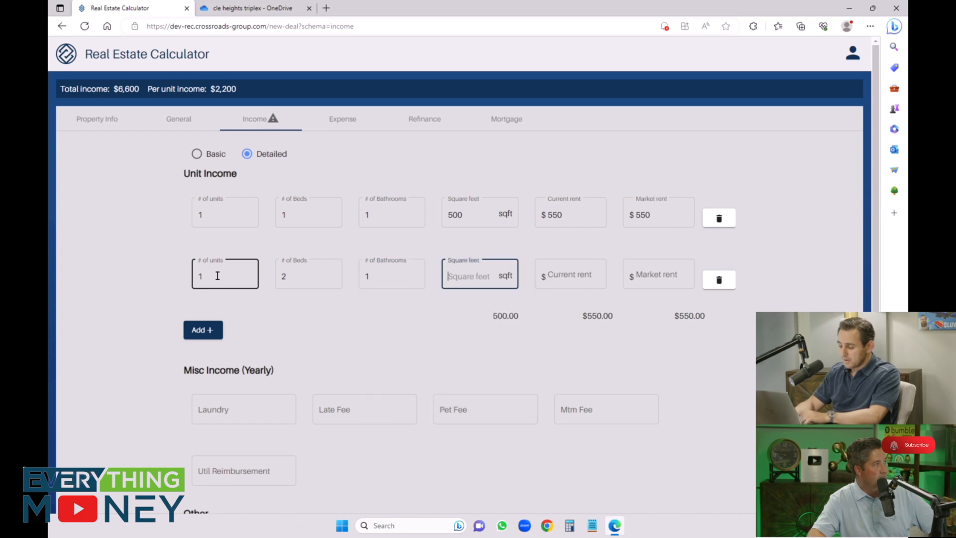
text(1000)
key(Tab)
text(900)
key(Tab)
text(1150)
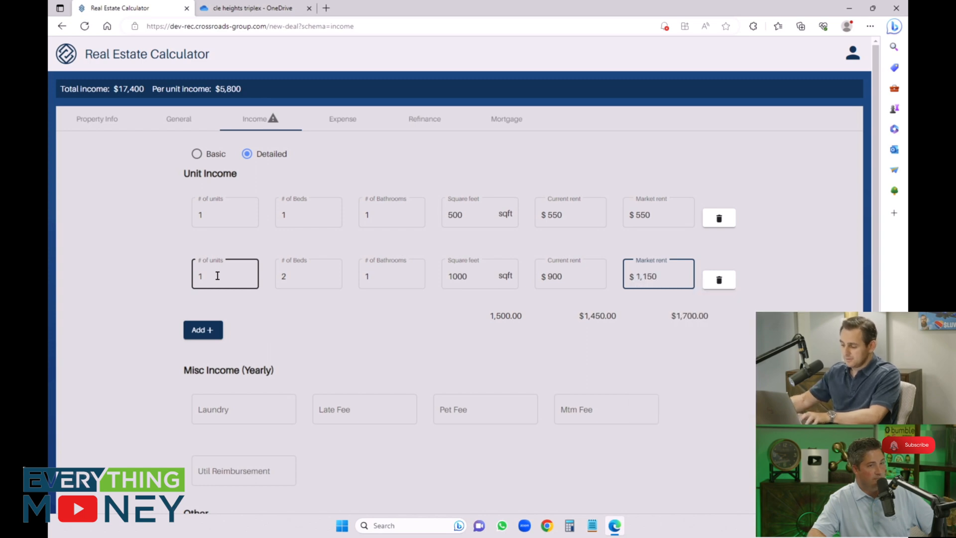
Step: Add a third income row for 1 unit with 2 beds, 1 bathroom, 800 sqft, $850 current rent and $1,095 market rent
click(202, 330)
click(216, 333)
text(1)
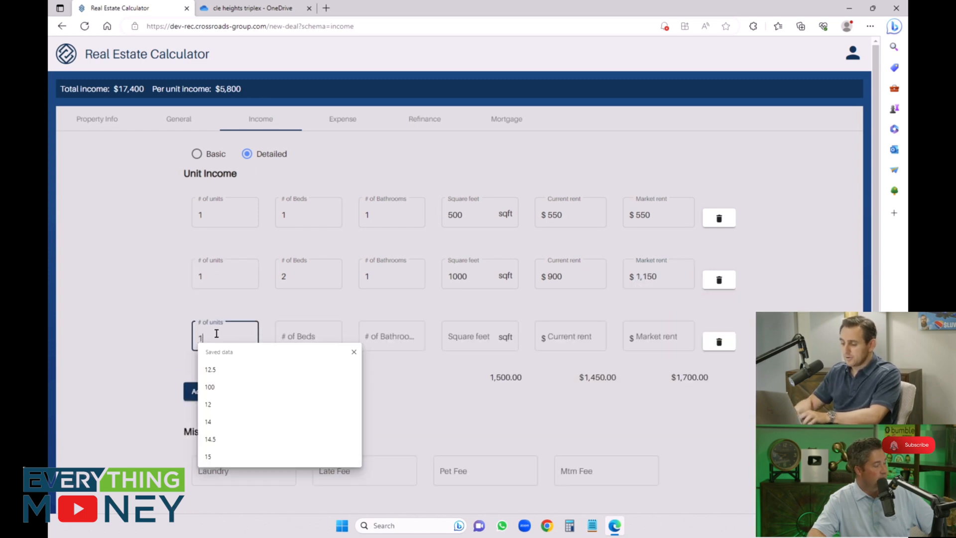
key(Tab)
text(2)
key(Tab)
text(1)
key(Tab)
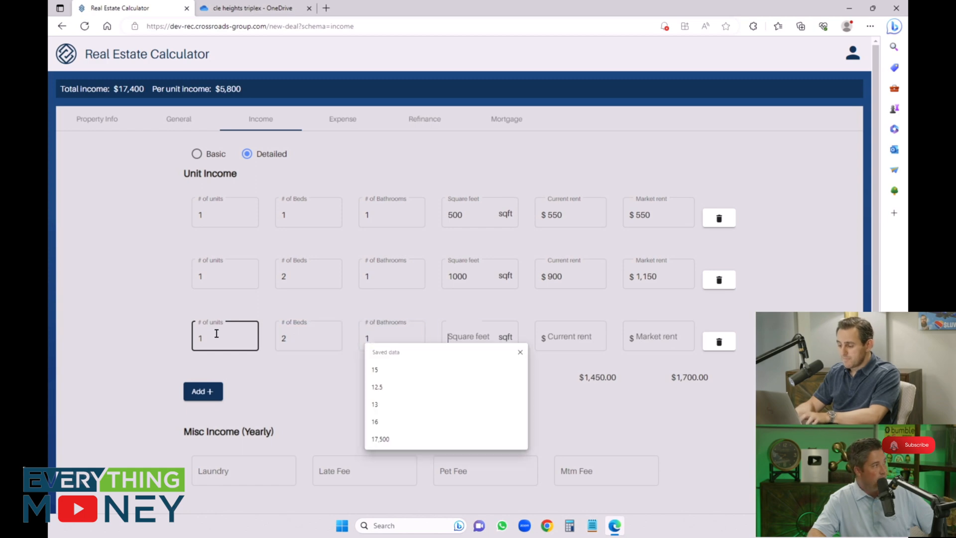
text(800)
key(Tab)
text(850)
key(Tab)
text(10)
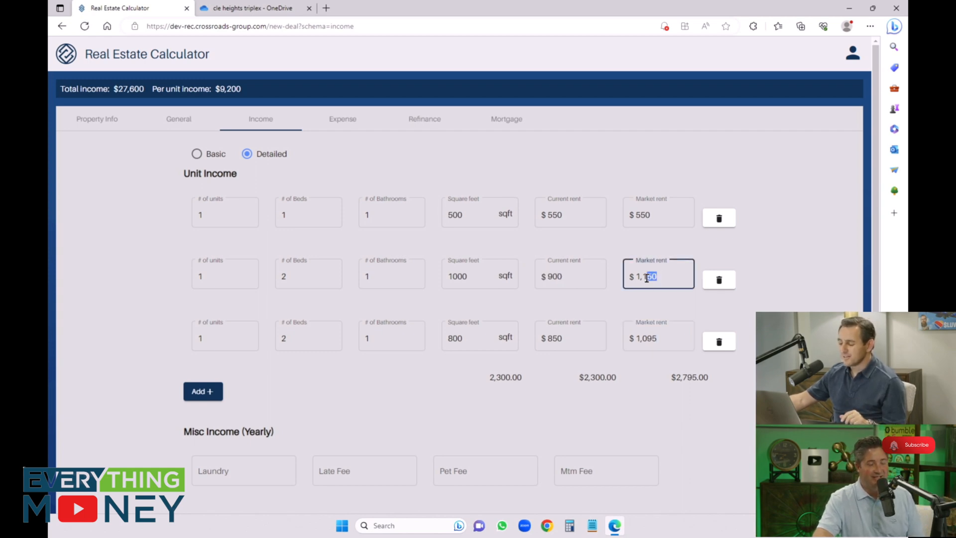
Step: Set the market rent of the 1000 sqft unit to $1,195, leaving the miscellaneous income blank
text(119)
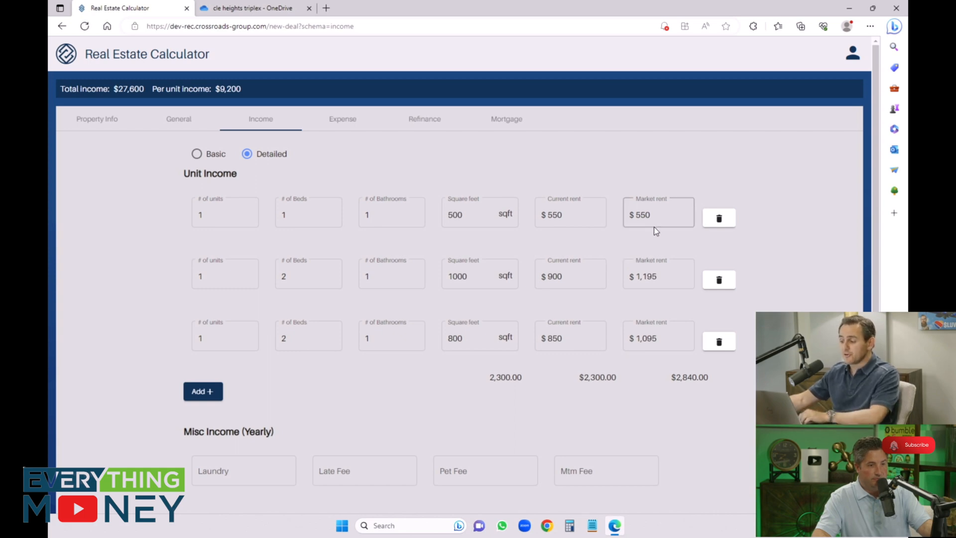
scroll(331, 437, down, 5)
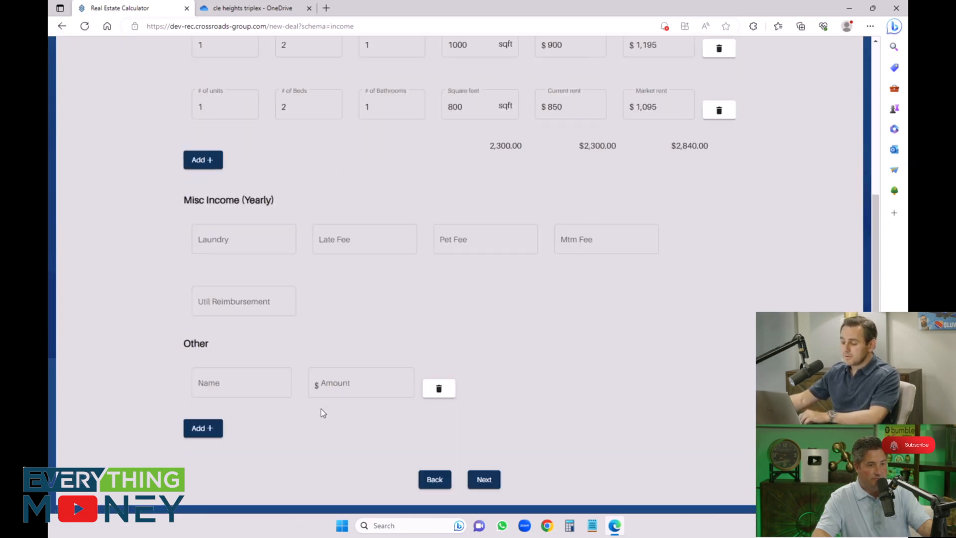
click(268, 242)
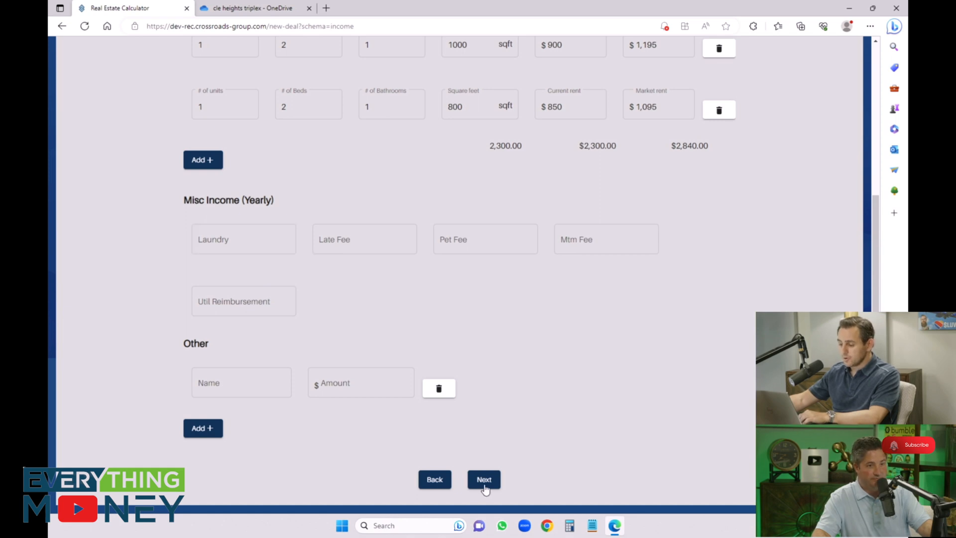
click(249, 239)
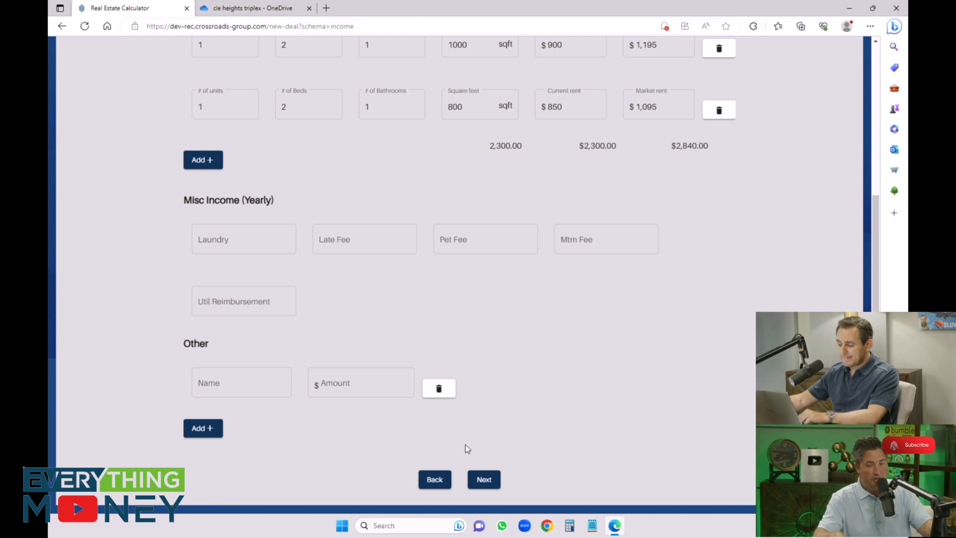
Step: Continue to the expenses, choose detailed entry and set property taxes as a percentage of 3.6%
click(479, 482)
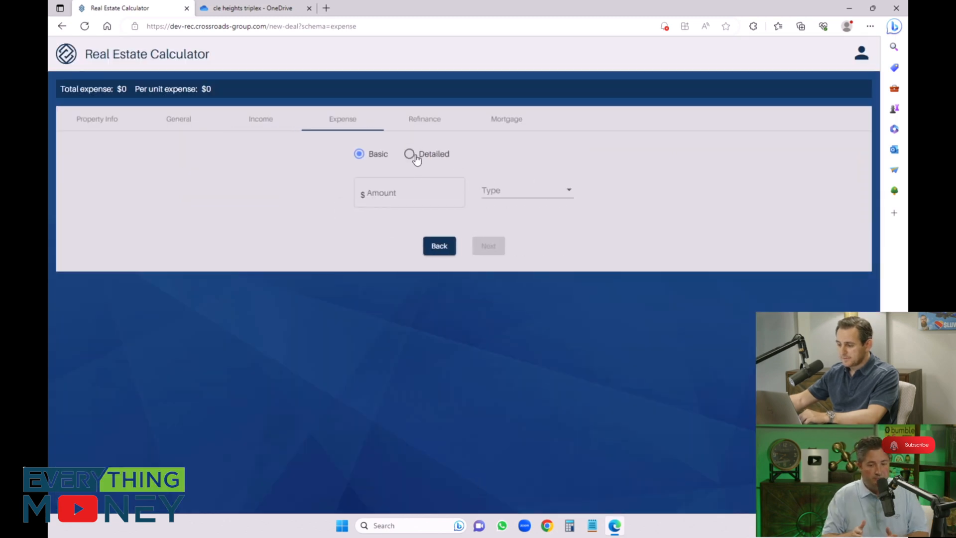
click(413, 154)
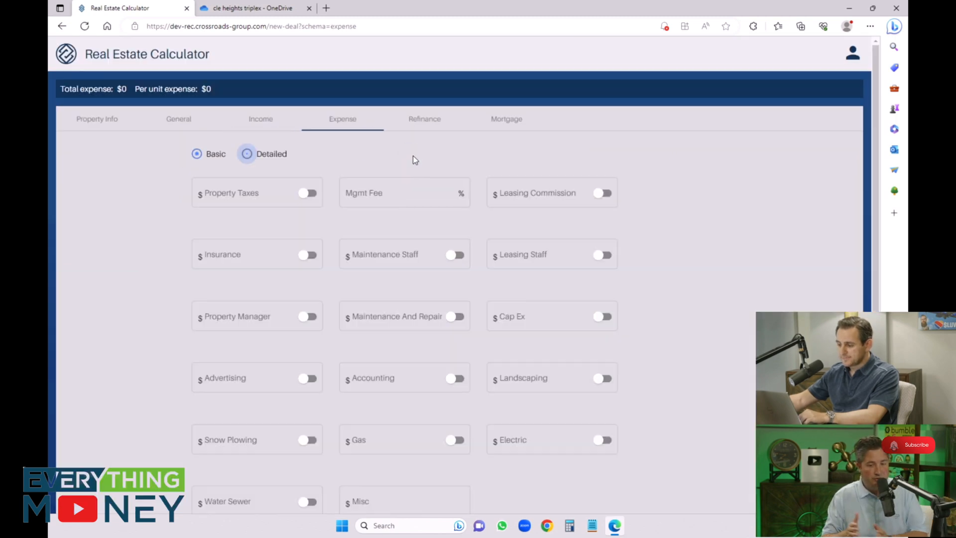
click(308, 193)
click(277, 194)
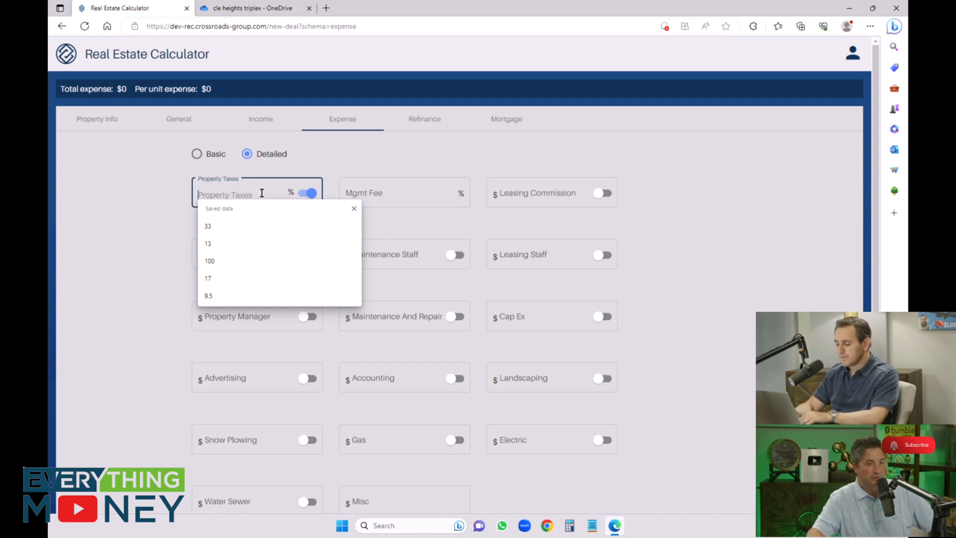
text(3.6)
key(Tab)
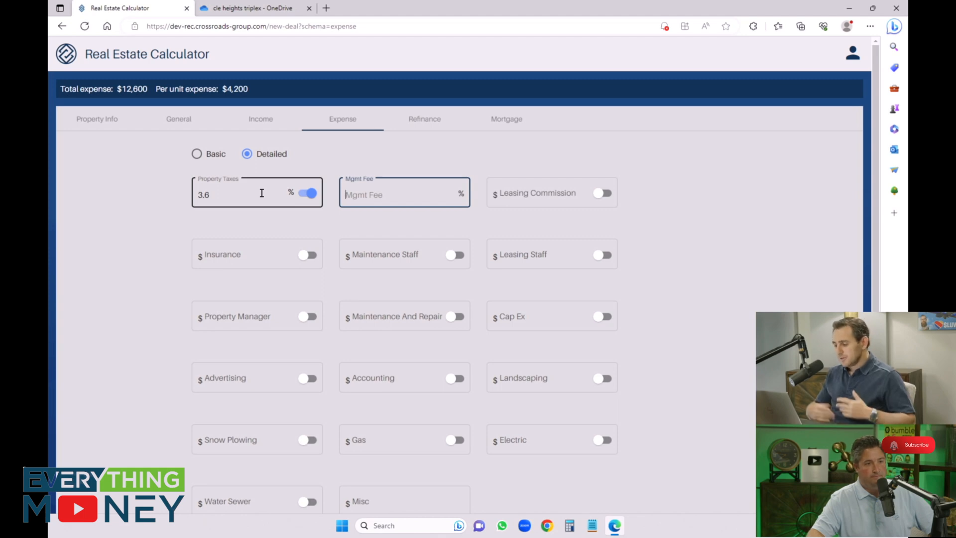
Step: Set the annual insurance expense to $1,250
click(255, 258)
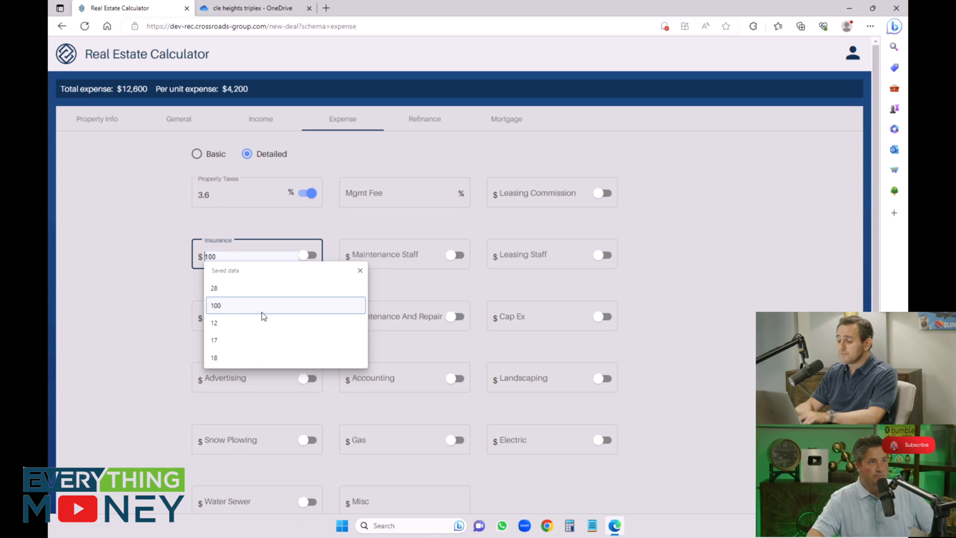
text(1250)
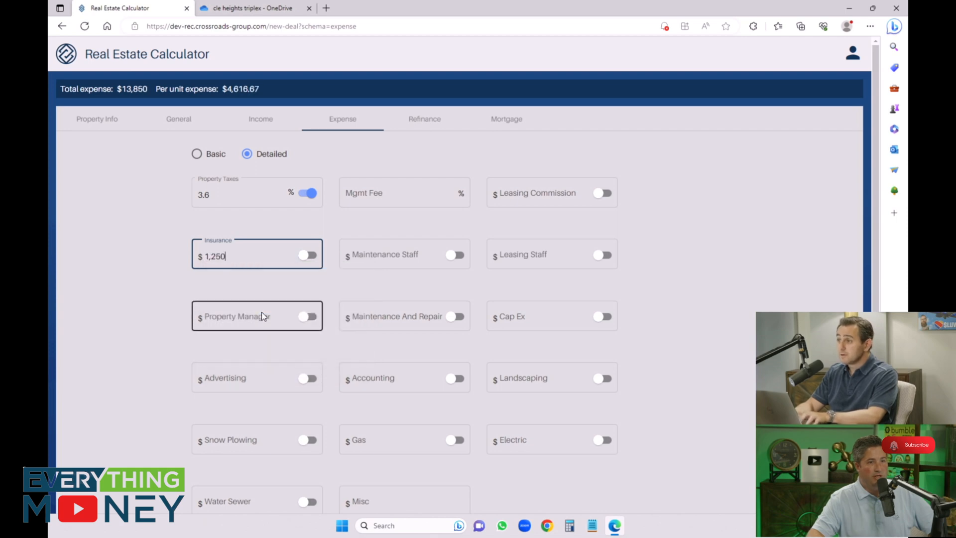
key(Tab)
key(Tab)
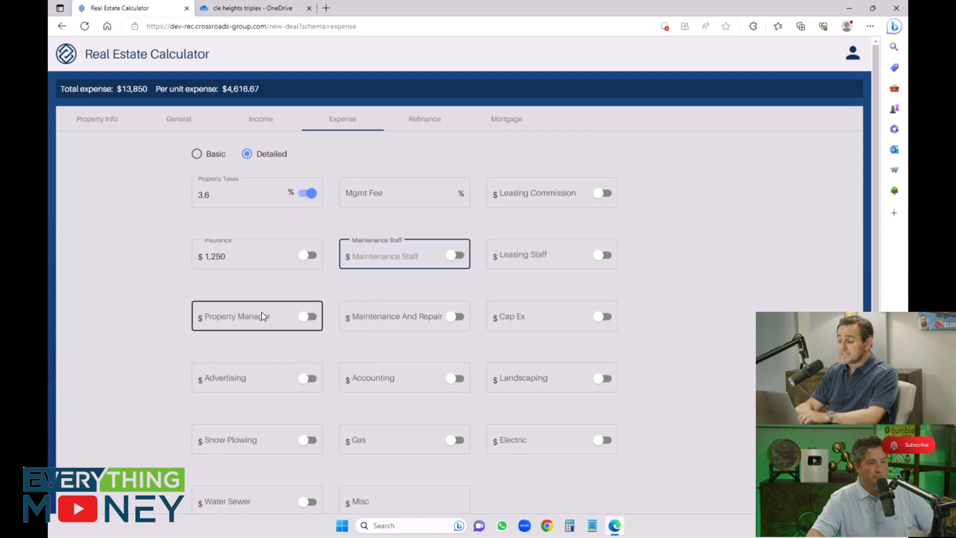
Step: Set maintenance and repair to $2,000 and cap ex to $1,500, leaving the staff and property manager expenses blank
key(Tab)
key(Tab)
key(Tab)
key(Tab)
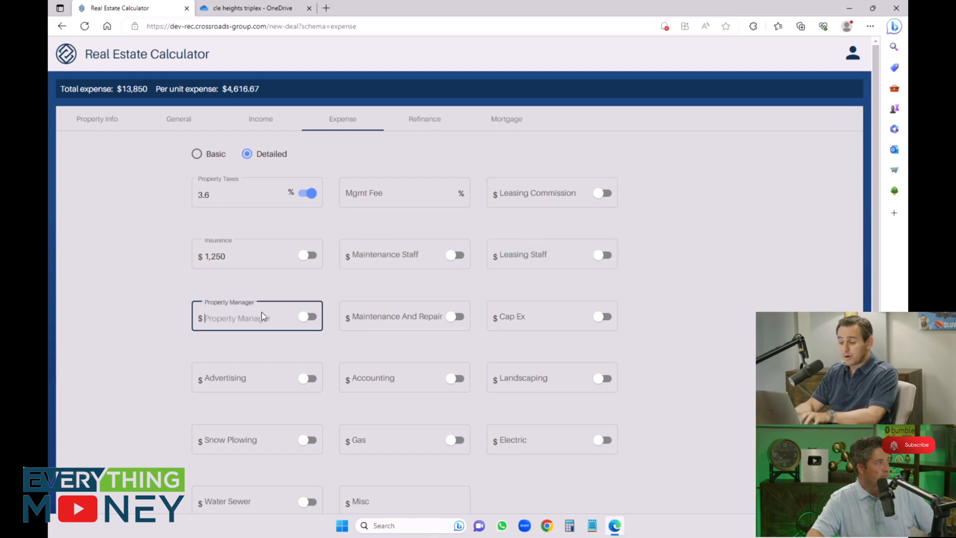
key(Tab)
key(Tab)
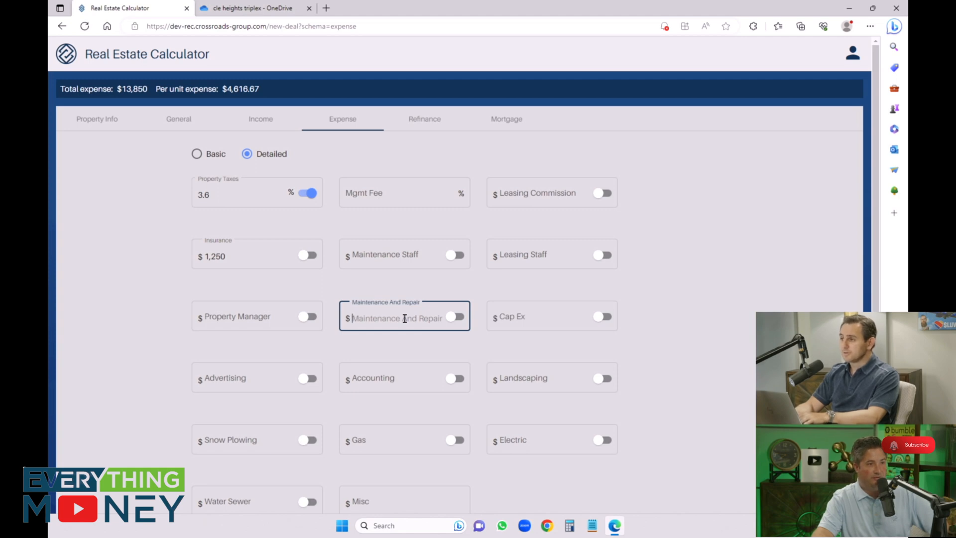
text(2000)
key(Tab)
text(1500)
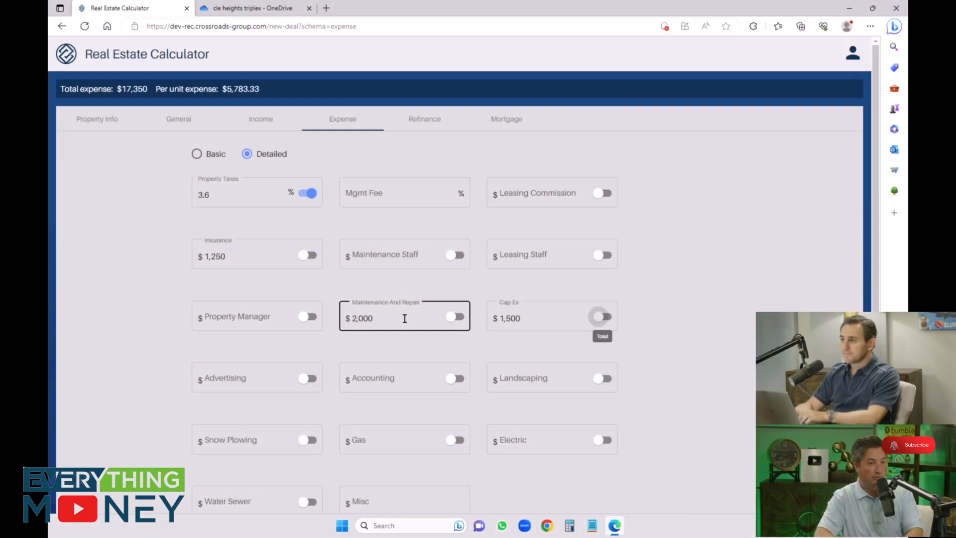
Step: Set landscaping to $600 and water sewer to $300, leaving advertising, accounting, snow plowing, gas and electric blank
key(Tab)
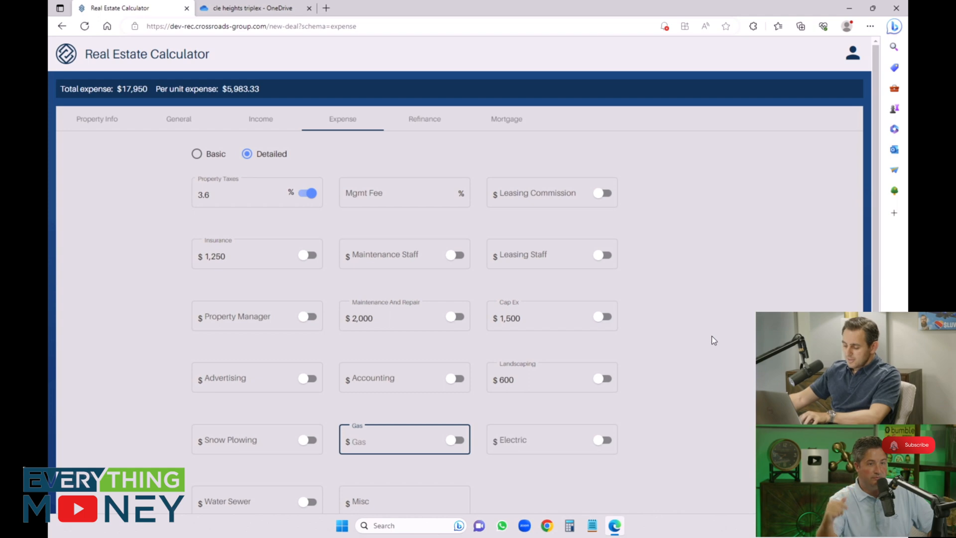
scroll(712, 336, down, 3)
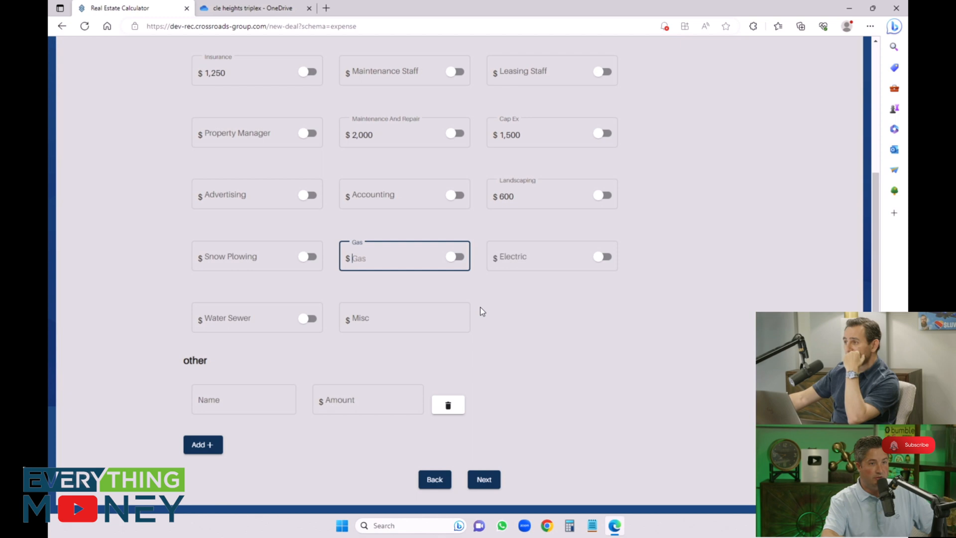
click(273, 321)
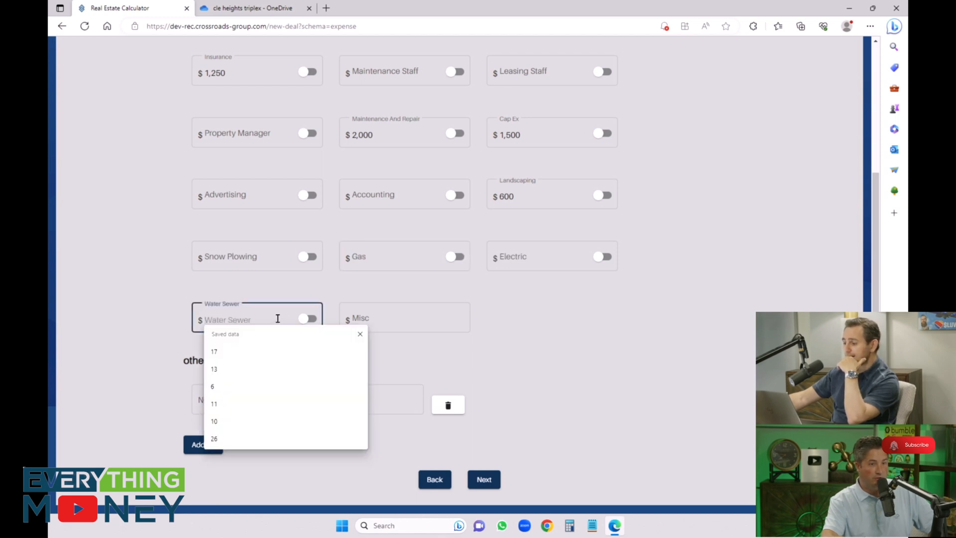
click(509, 304)
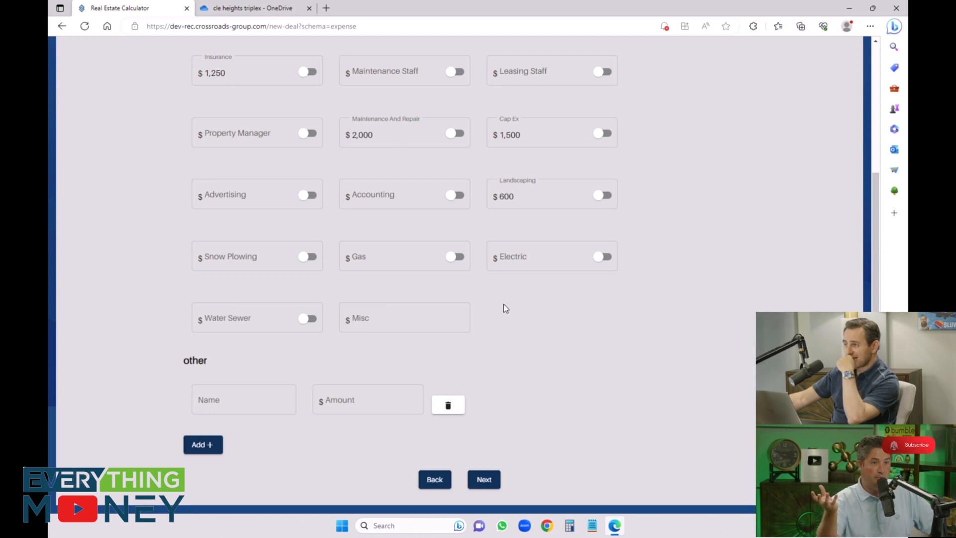
click(264, 316)
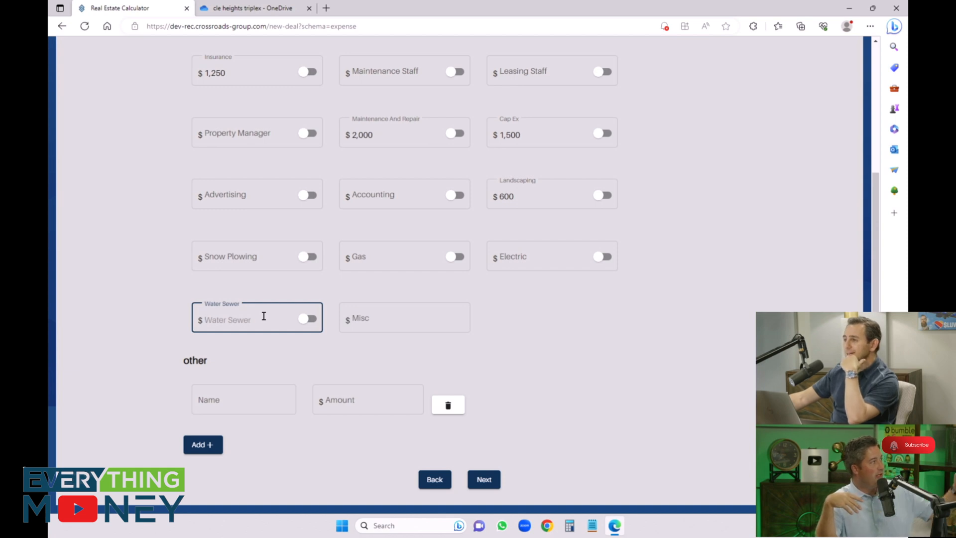
text(300)
Step: Enter a $450 expense named Permits under other, leaving misc blank, and check the per unit expense
key(Tab)
key(Tab)
key(Tab)
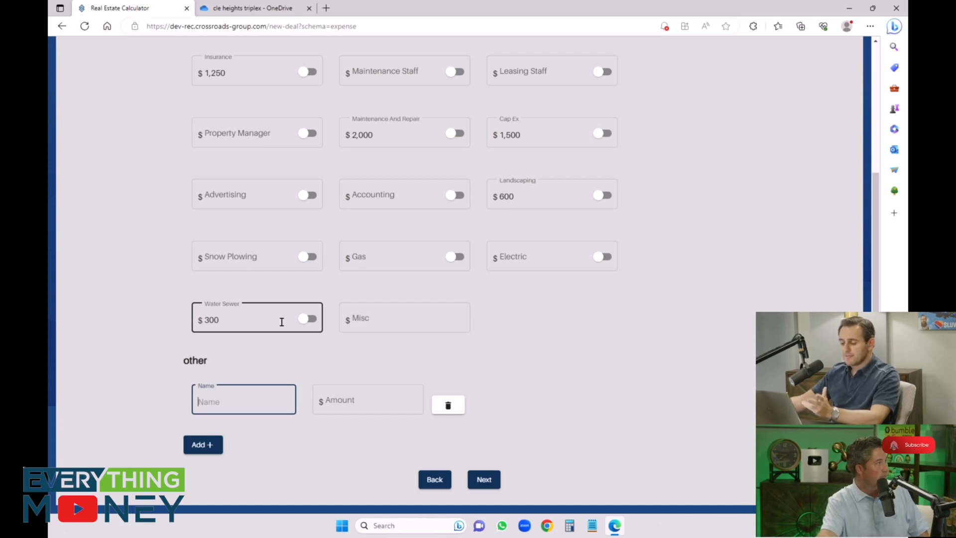
text(Permits)
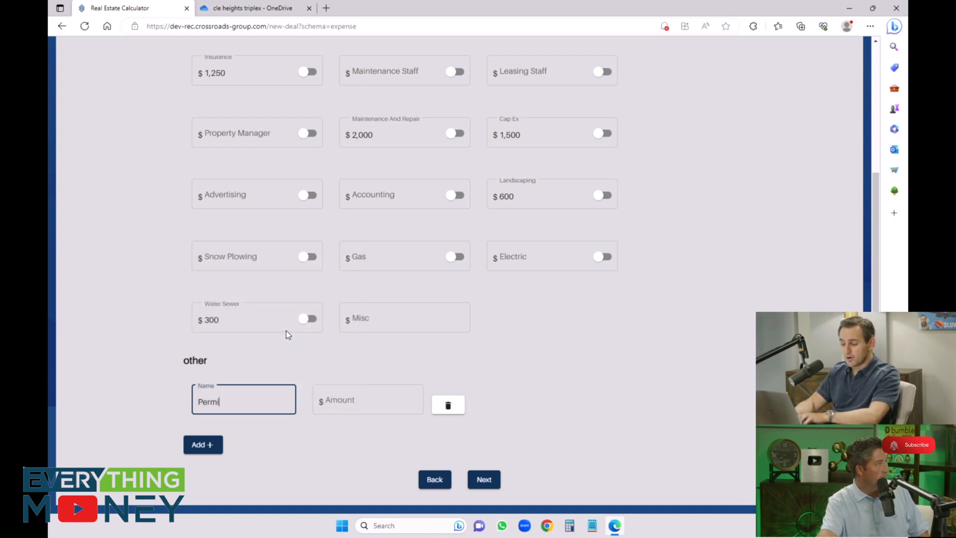
key(Tab)
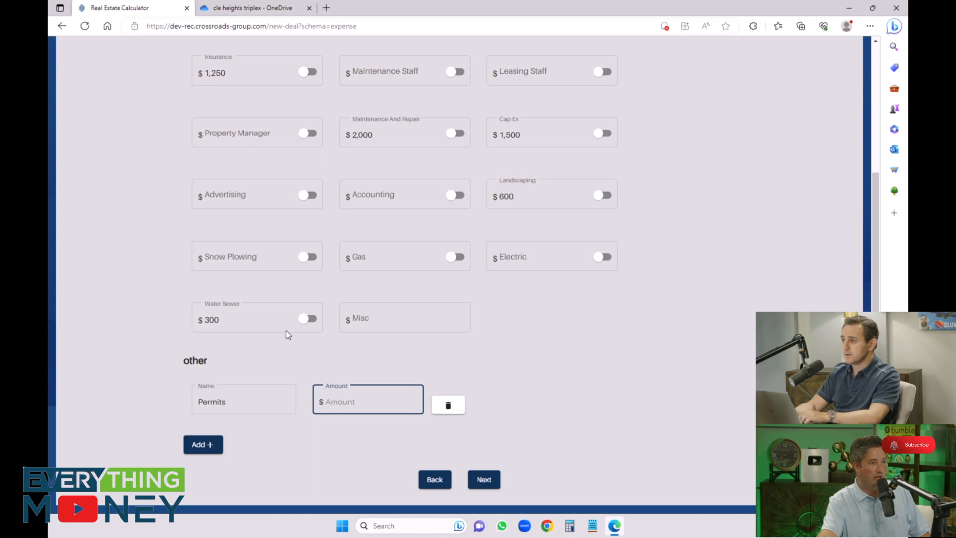
text(450)
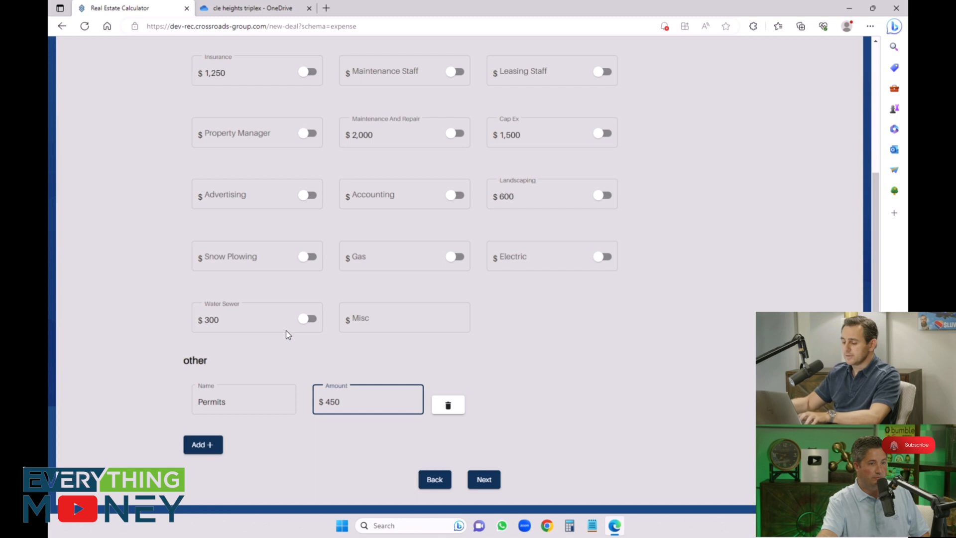
click(306, 448)
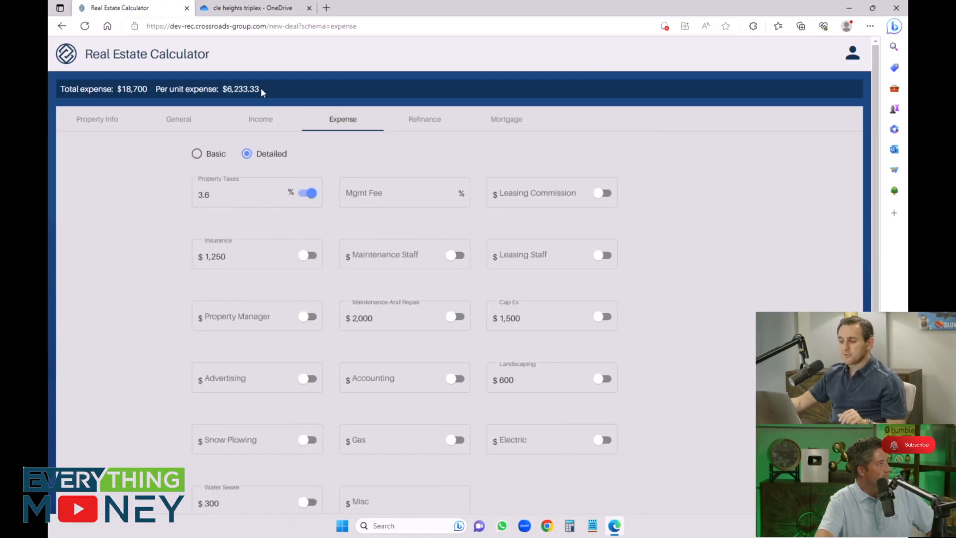
drag(261, 88, 226, 91)
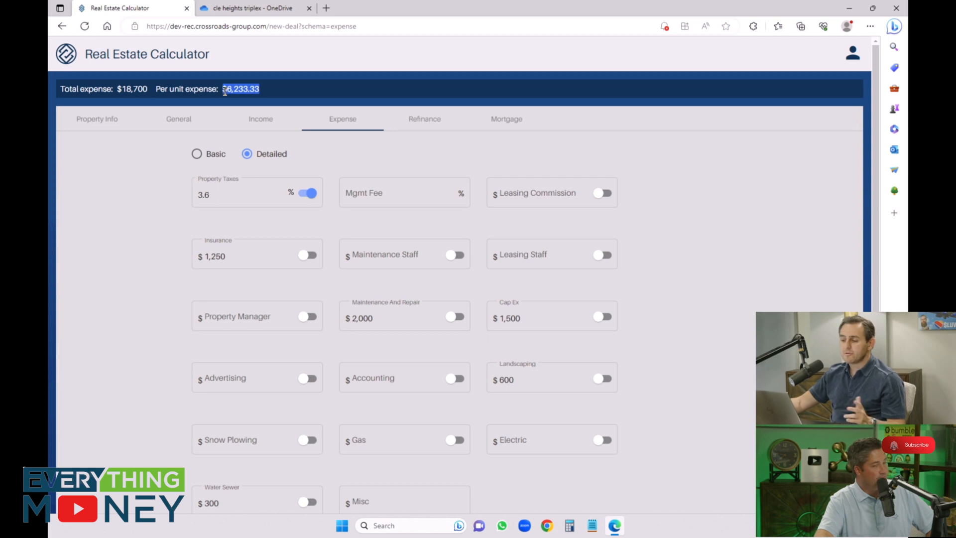
click(104, 236)
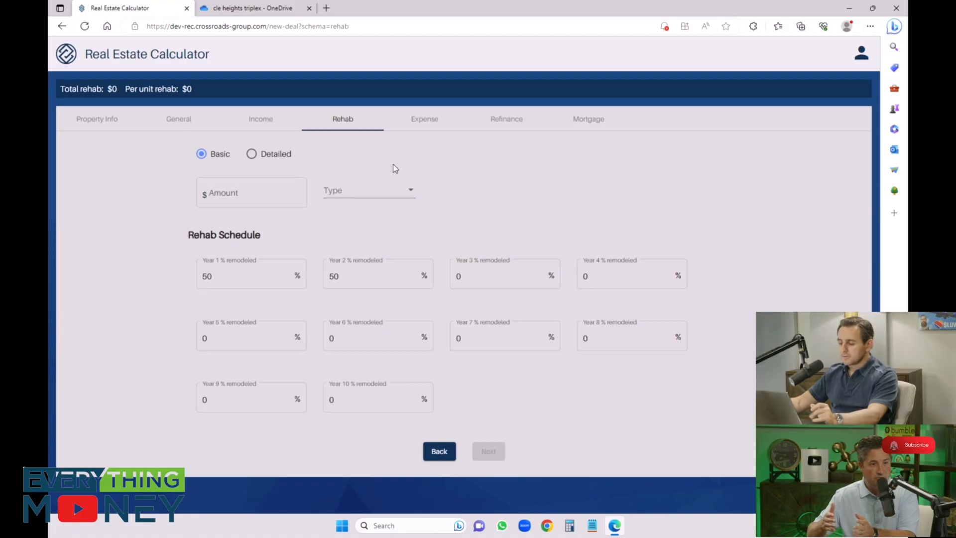
Step: Enter a basic rehab amount of $17,500 with the type Total
click(249, 194)
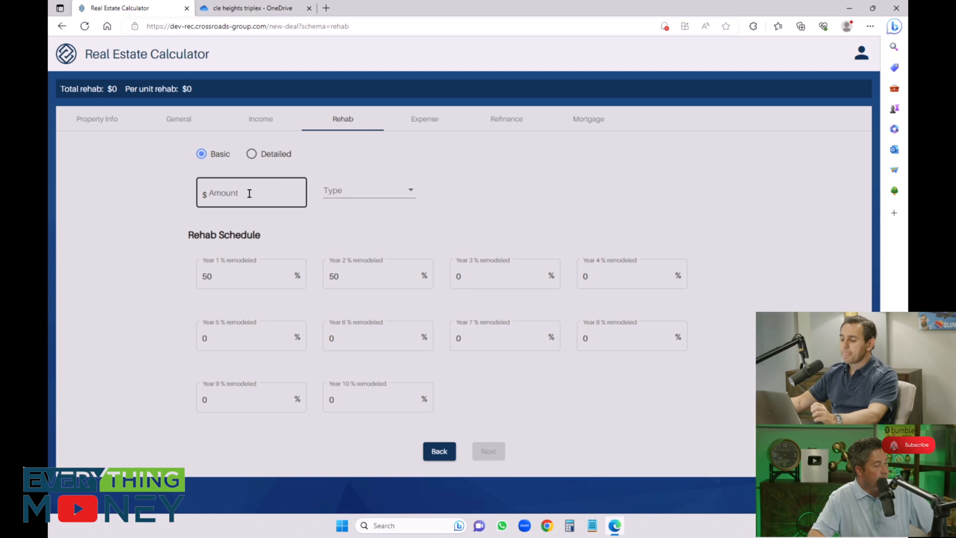
click(268, 166)
click(223, 195)
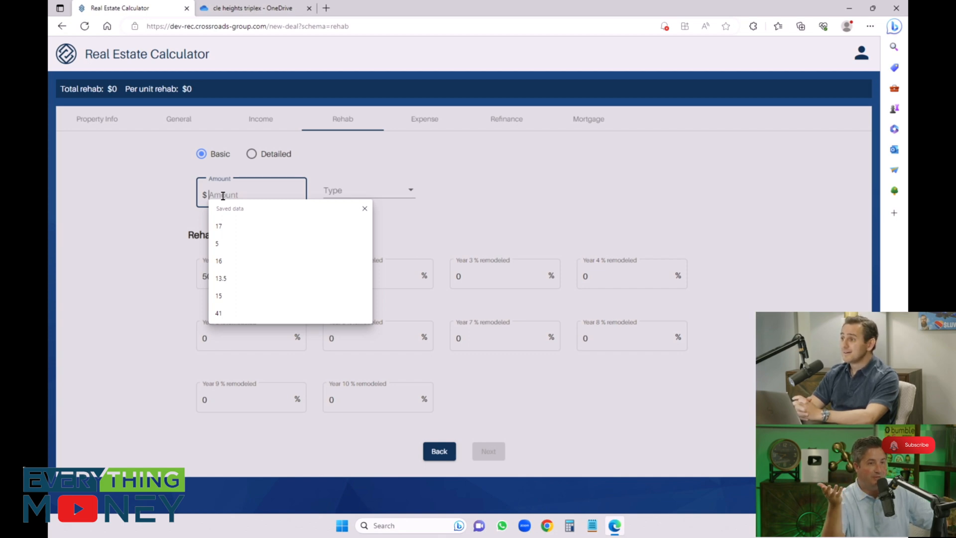
text(1750)
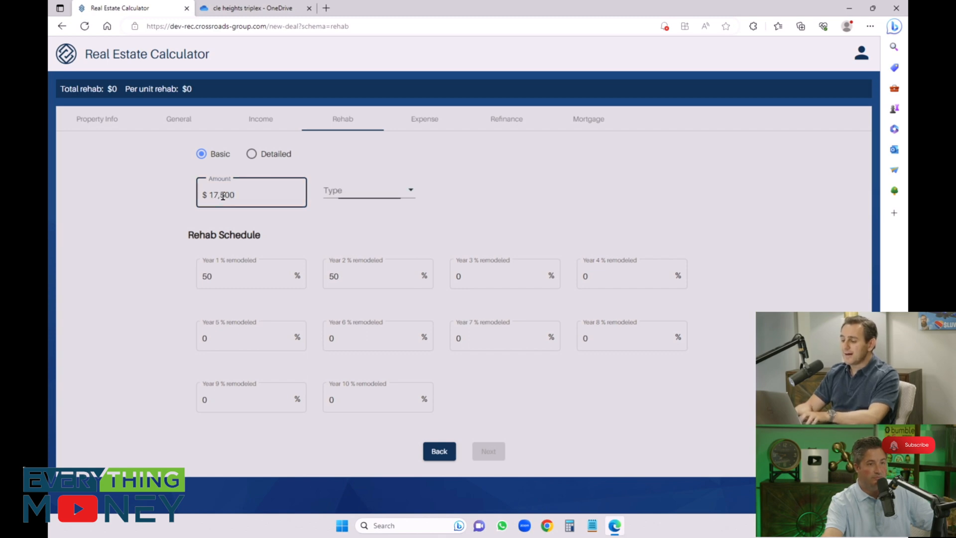
Step: Set the rehab schedule to 33% remodeled in year 1, 33% in year 2 and 34% in year 3
click(241, 278)
drag(241, 278, 205, 280)
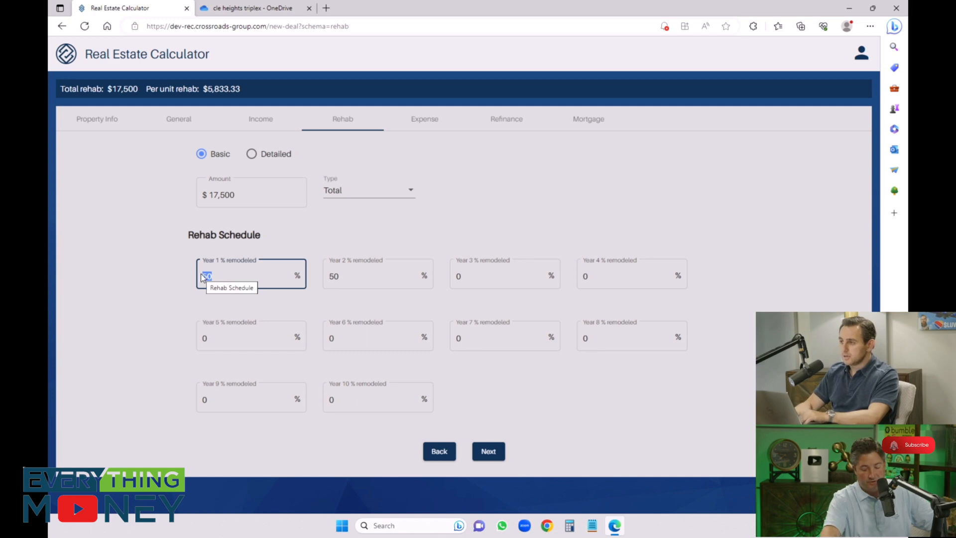
text(33)
key(Tab)
text(33)
key(Tab)
text(33)
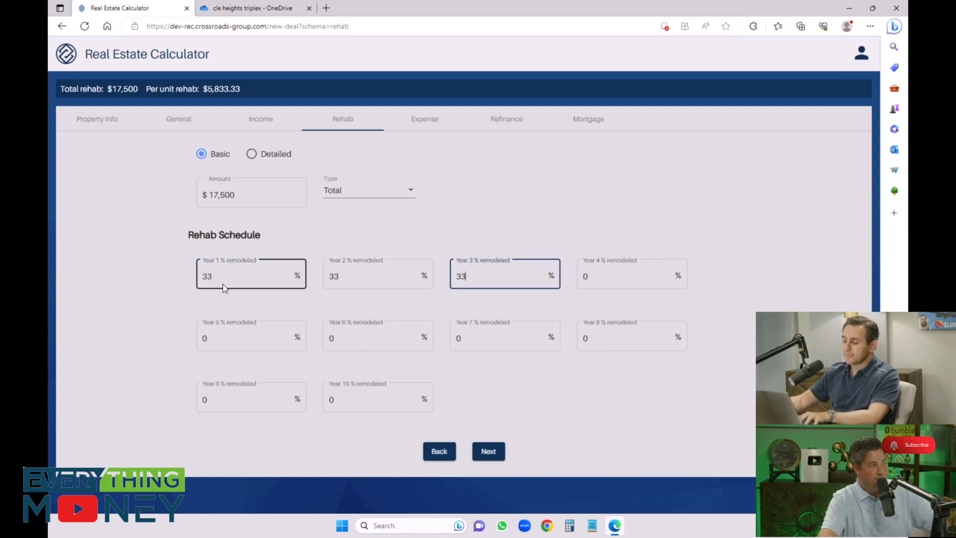
key(BackSpace)
text(4)
click(347, 220)
Step: Go to the refinance section and add a second refinance row
click(440, 115)
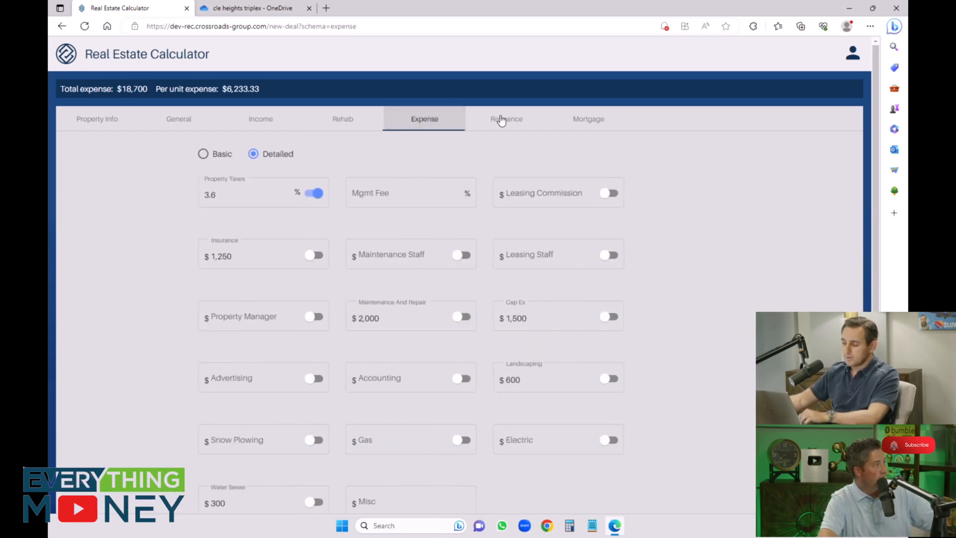
click(508, 121)
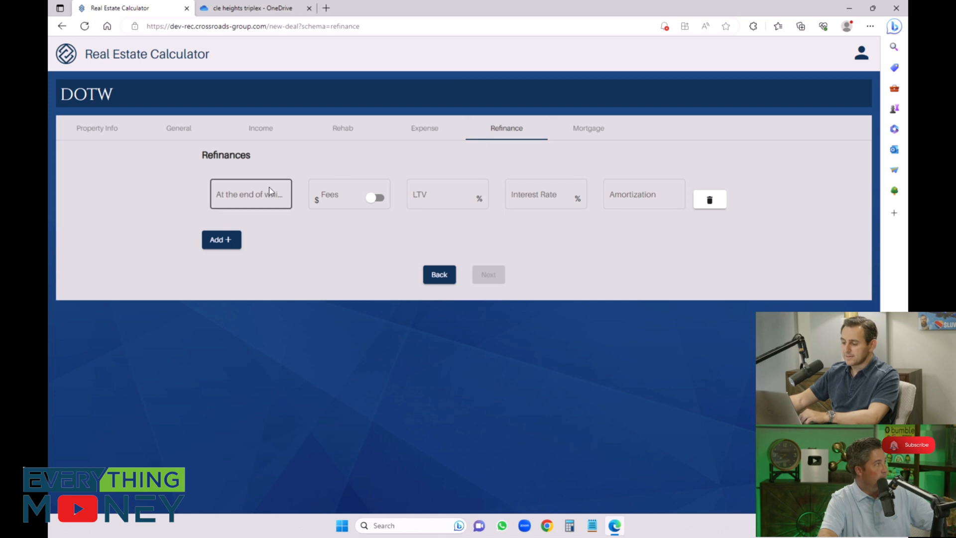
click(223, 241)
Step: Fill in the first refinance at the end of year 7 with 1.5% fees, 75% LTV, 6% interest and 25-year amortization
click(253, 192)
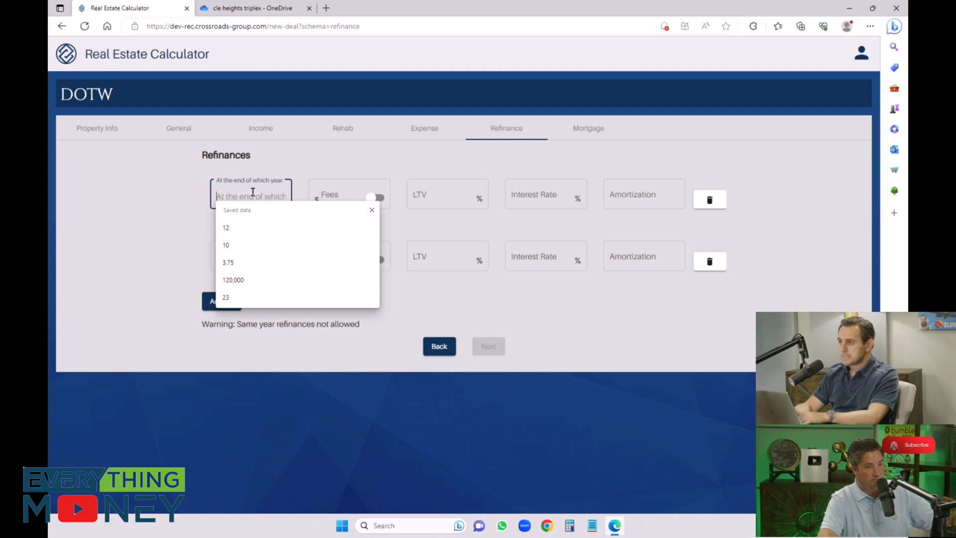
text(7)
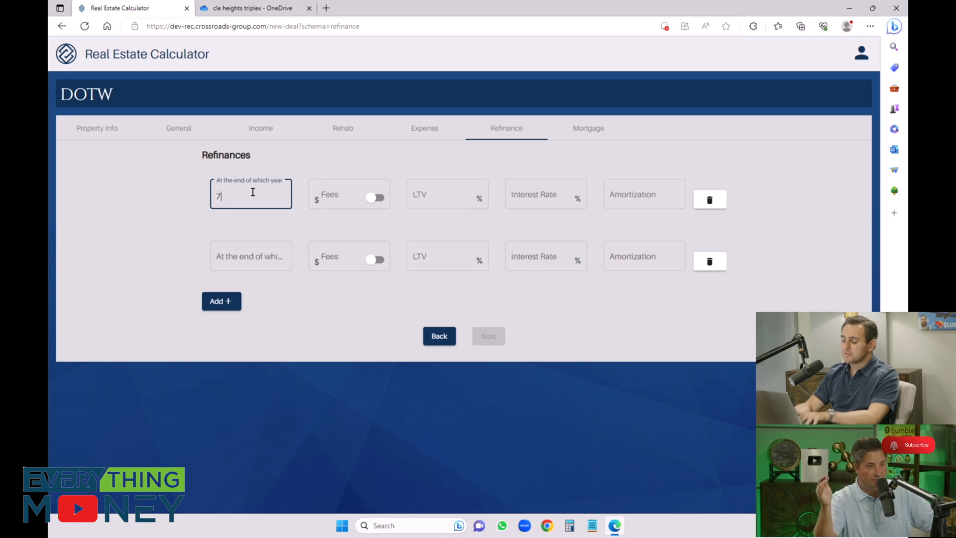
key(Tab)
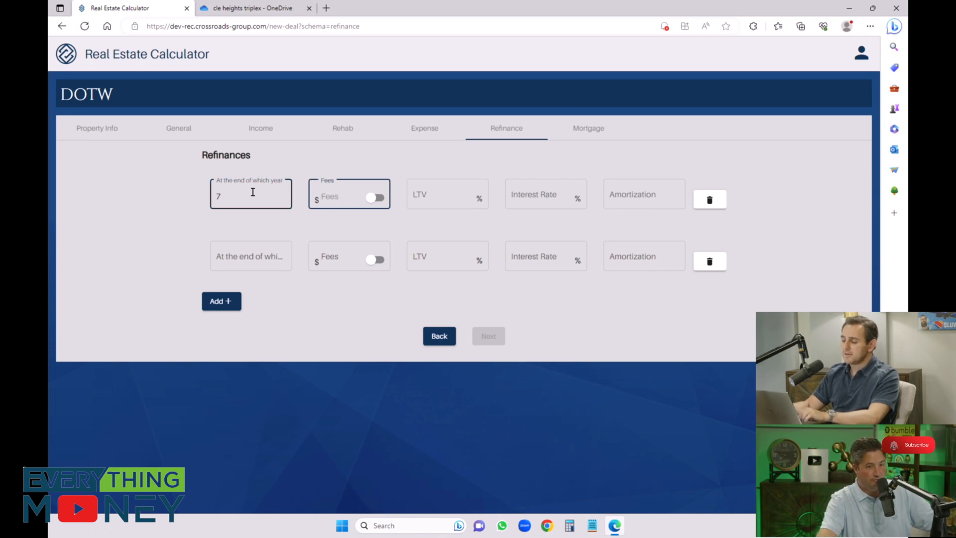
click(374, 198)
click(348, 198)
text(1.5)
key(Tab)
key(Tab)
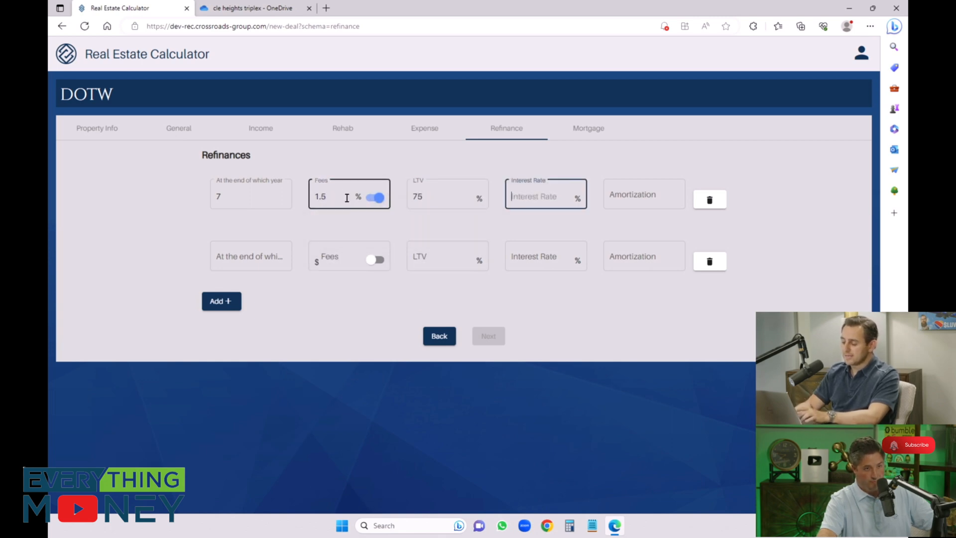
text(6)
key(Tab)
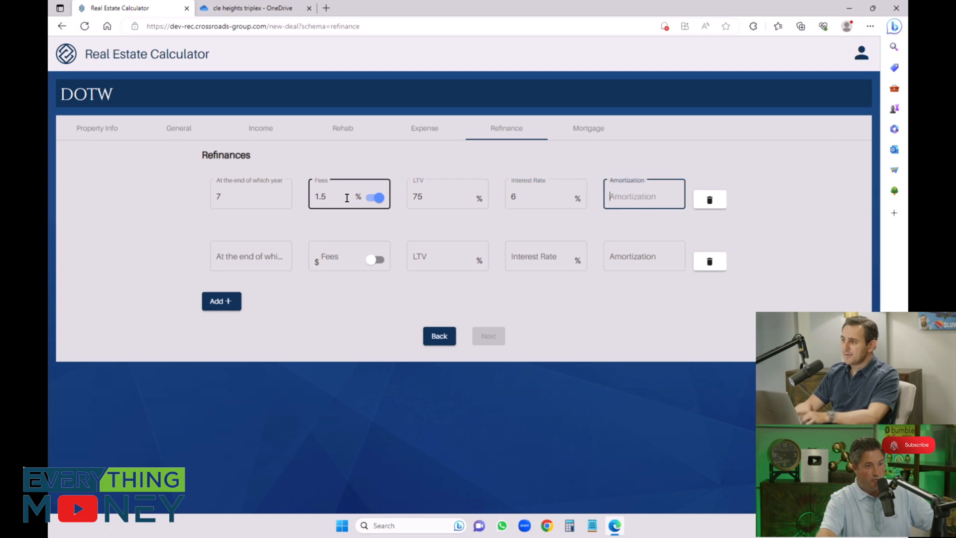
text(25)
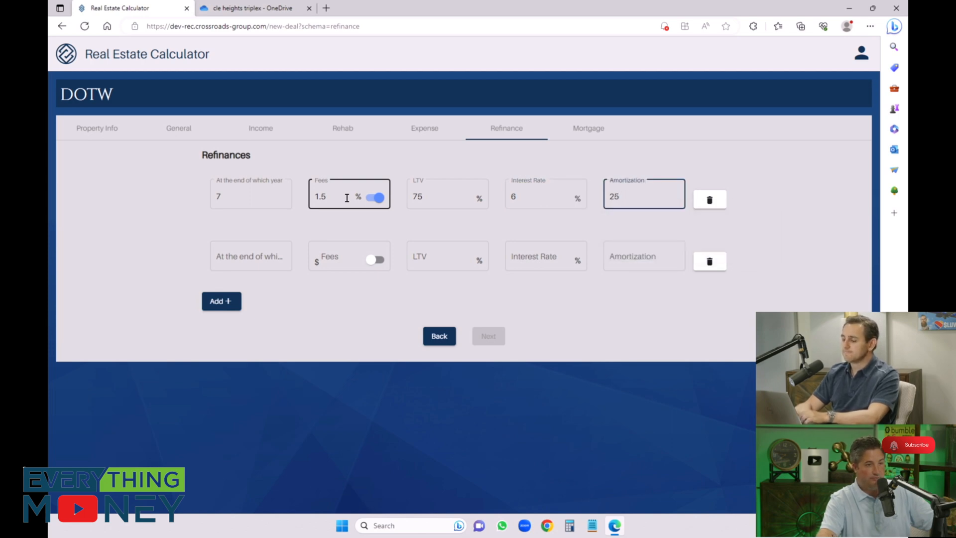
Step: Set the second refinance to the end of year 14 with percentage-based fees of 1.5%
key(Tab)
key(Tab)
text(14)
key(Escape)
key(Tab)
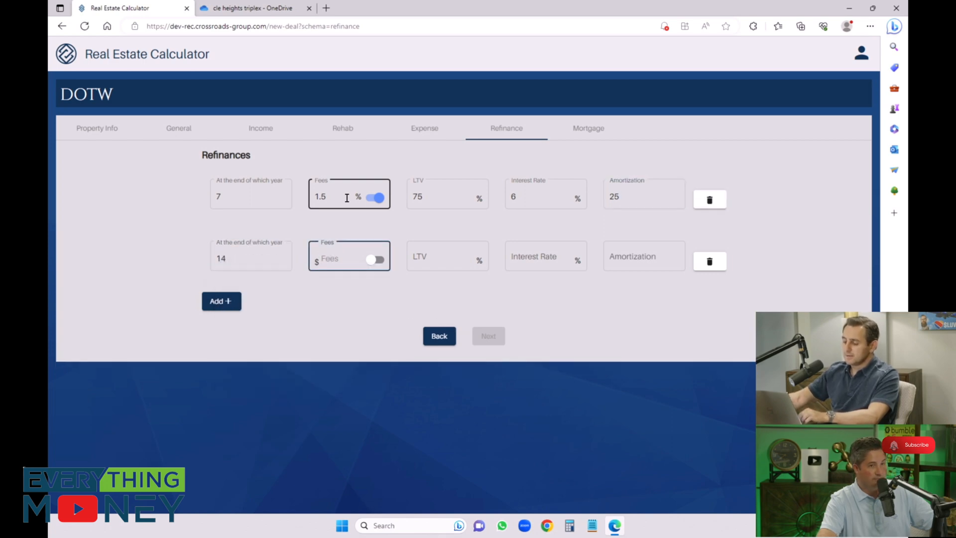
click(346, 264)
text(1)
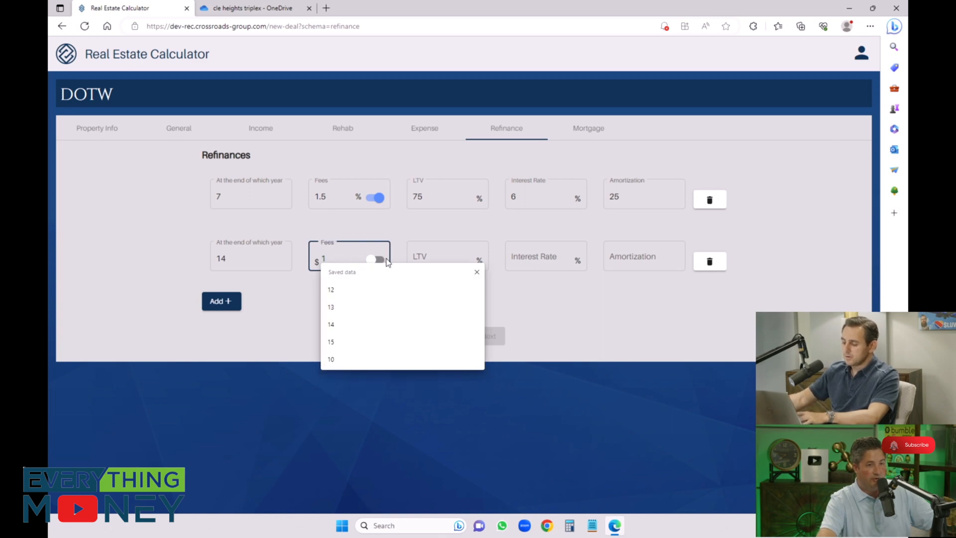
click(382, 260)
click(336, 261)
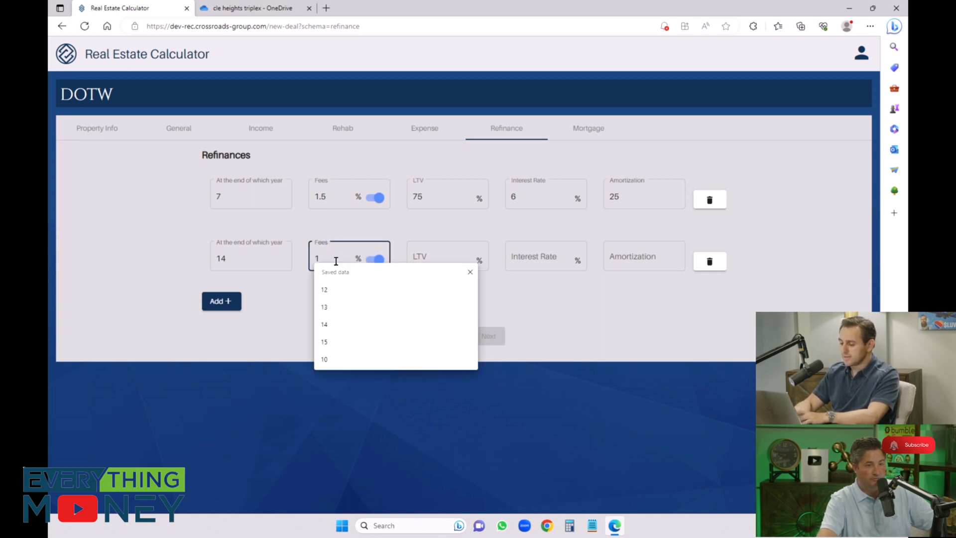
text(.5)
key(Tab)
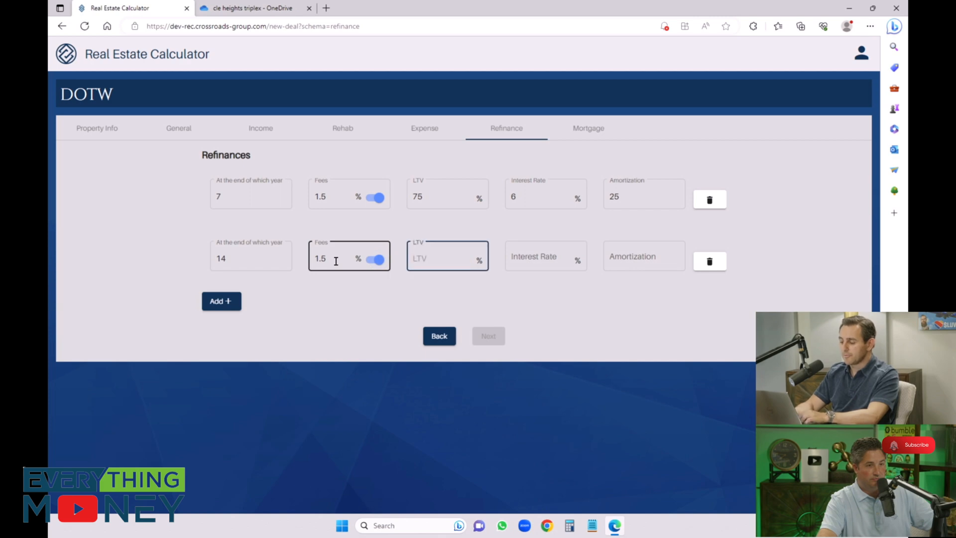
Step: Complete the second refinance with 75% LTV, 6% interest and 25-year amortization
text(75)
key(Tab)
text(6)
key(Tab)
text(25)
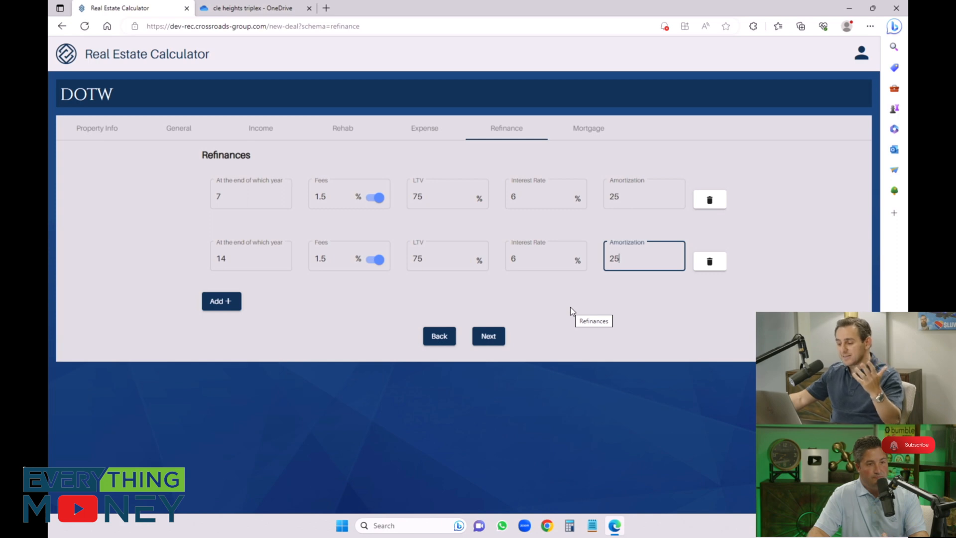
Step: Fill in the primary mortgage with 75% LTV, 6.5% interest and 25-year amortization, and create the deal
click(498, 337)
click(327, 200)
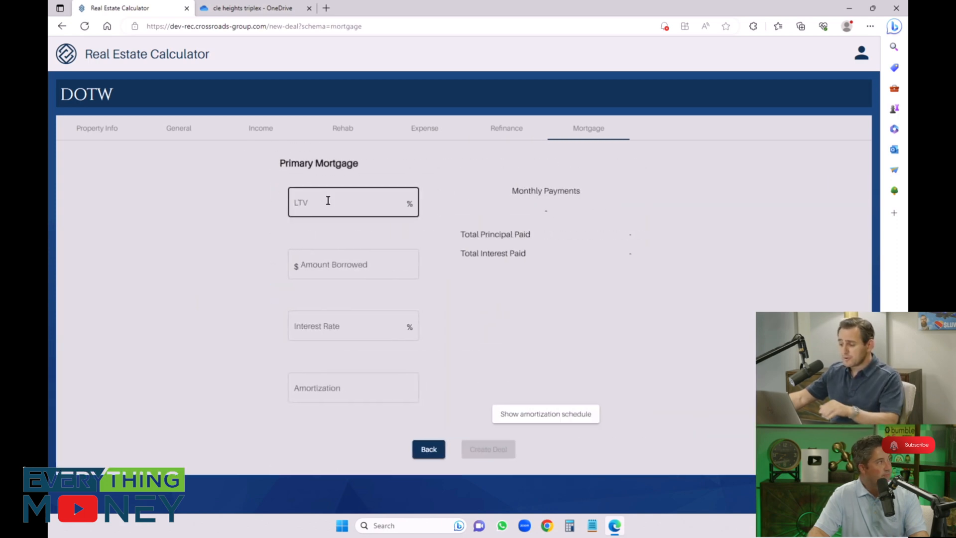
text(75)
key(Tab)
key(Tab)
text(6.5)
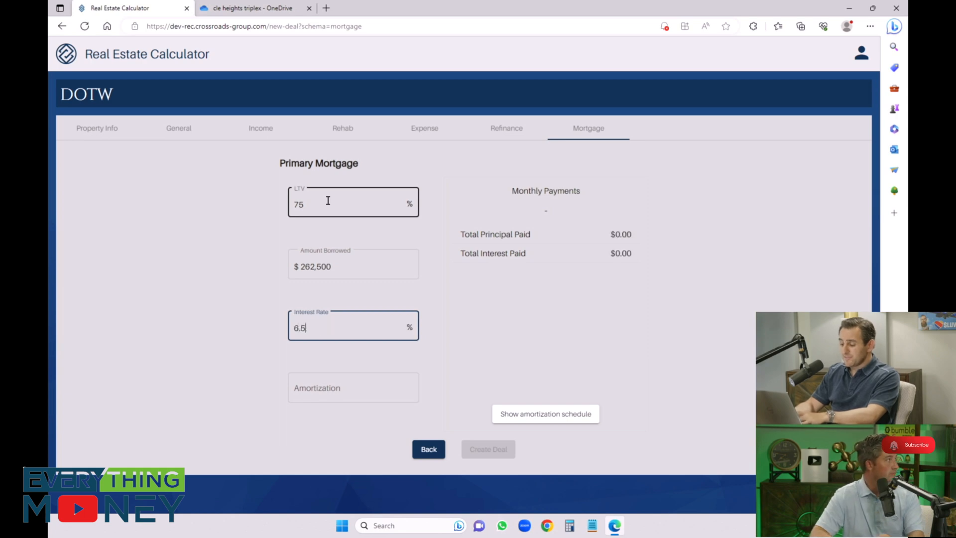
key(Tab)
text(25)
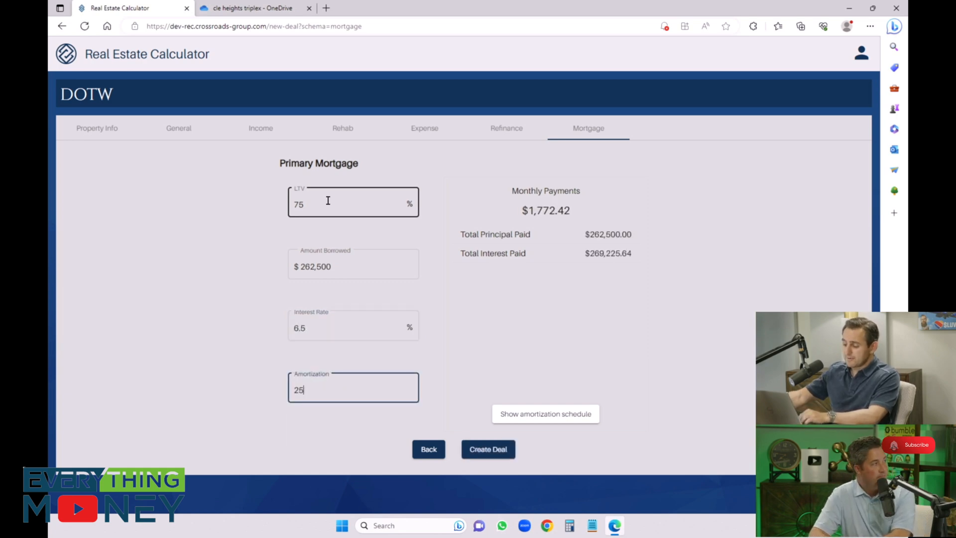
click(474, 446)
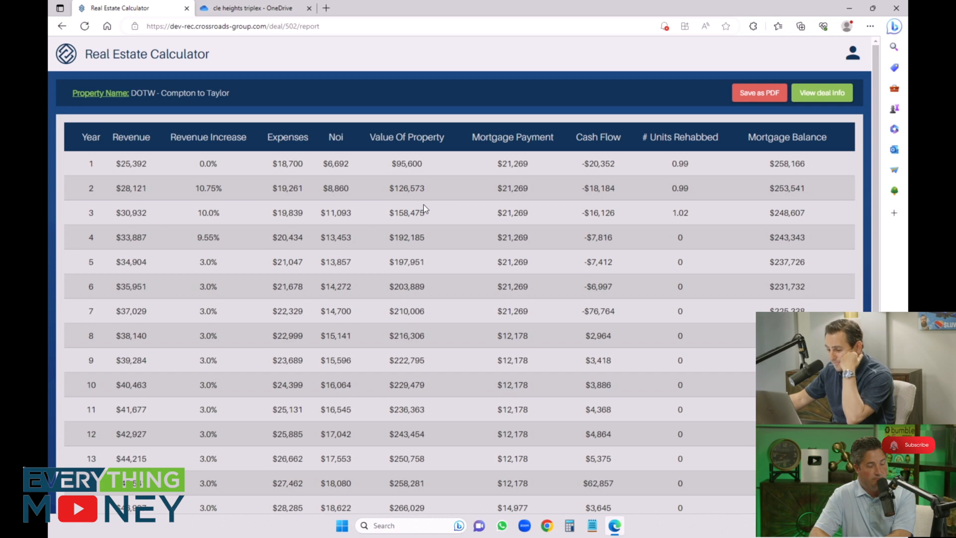
Step: Look over the deal's recap report and open its IRR report to review the yearly cash flows and IRR
scroll(423, 205, down, 3)
scroll(423, 205, up, 3)
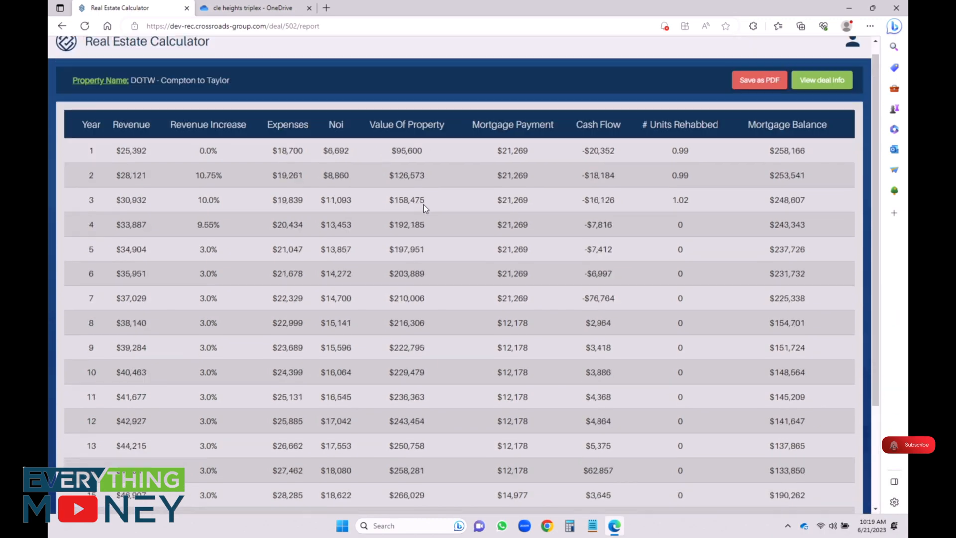
click(814, 102)
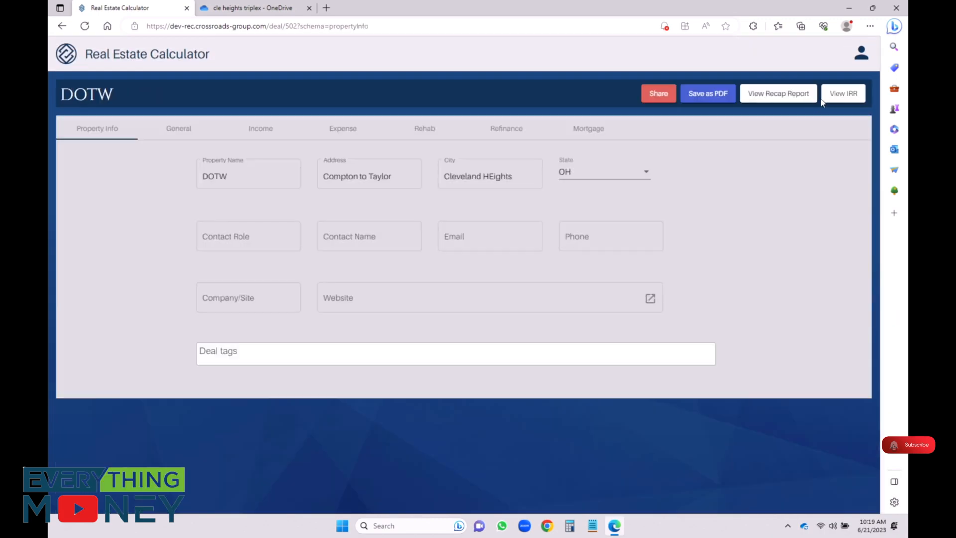
click(839, 94)
scroll(569, 255, down, 3)
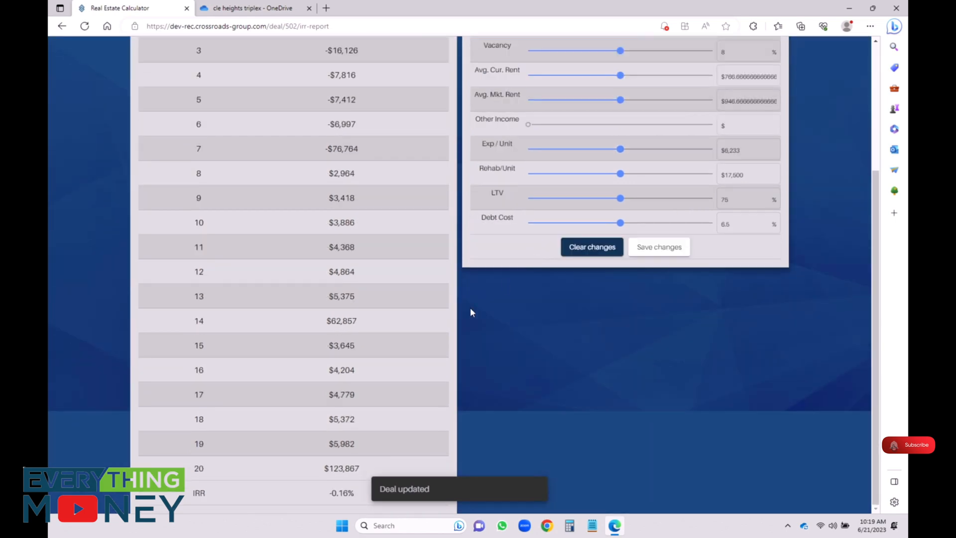
scroll(436, 327, up, 4)
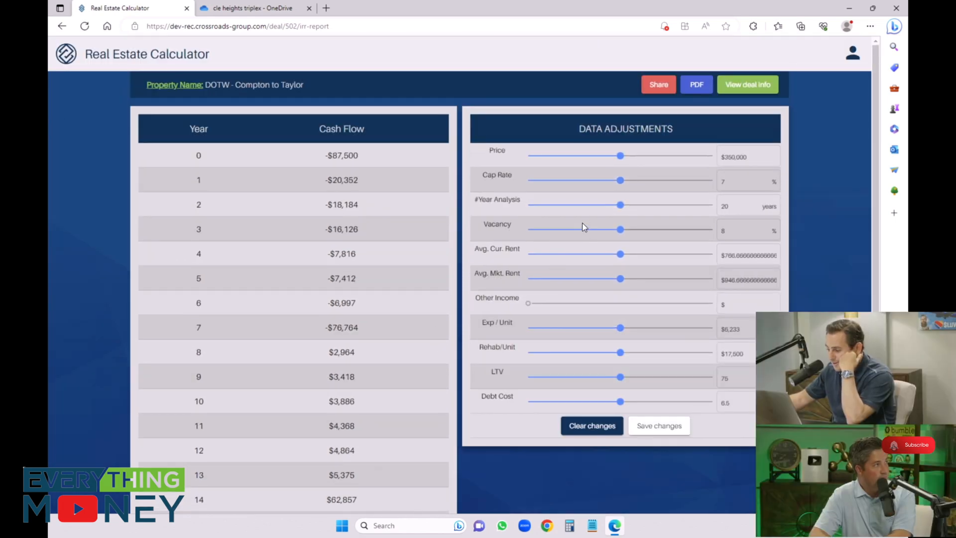
Step: Test a 6% cap rate against the deal's IRR and restore the cap rate to 7%
drag(620, 180, 581, 183)
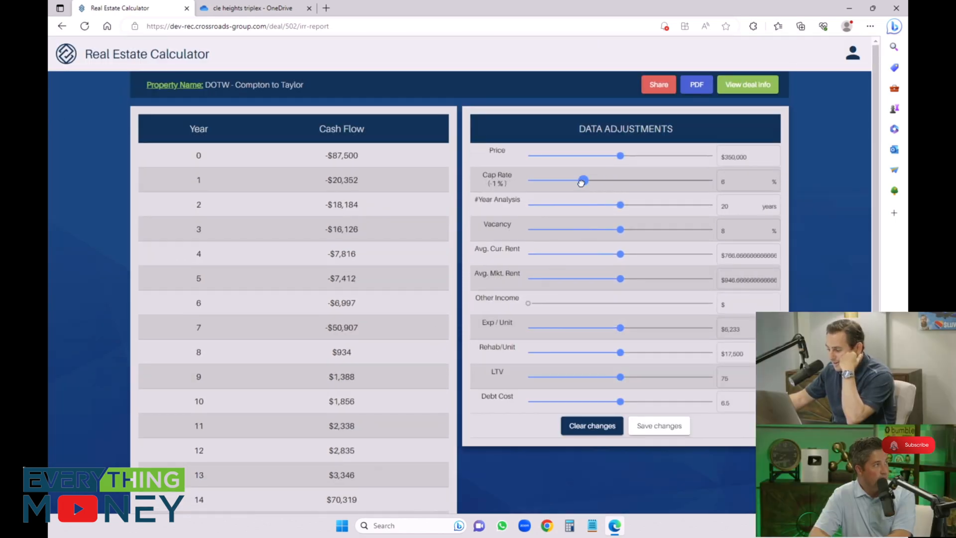
scroll(455, 251, down, 4)
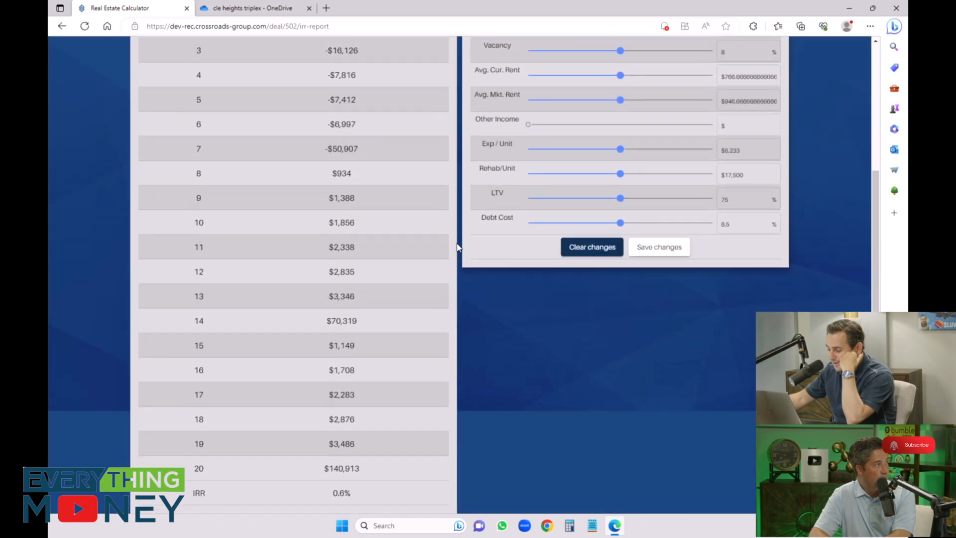
scroll(455, 251, up, 4)
drag(585, 182, 618, 180)
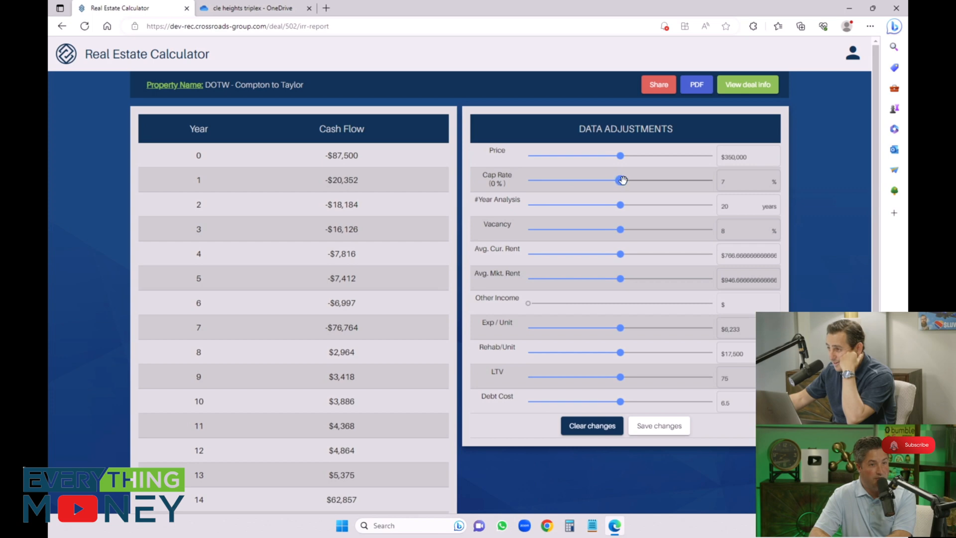
Step: Test the lowest adjustable price against the deal's IRR and restore the price to $350,000
drag(620, 156, 522, 160)
scroll(451, 218, down, 3)
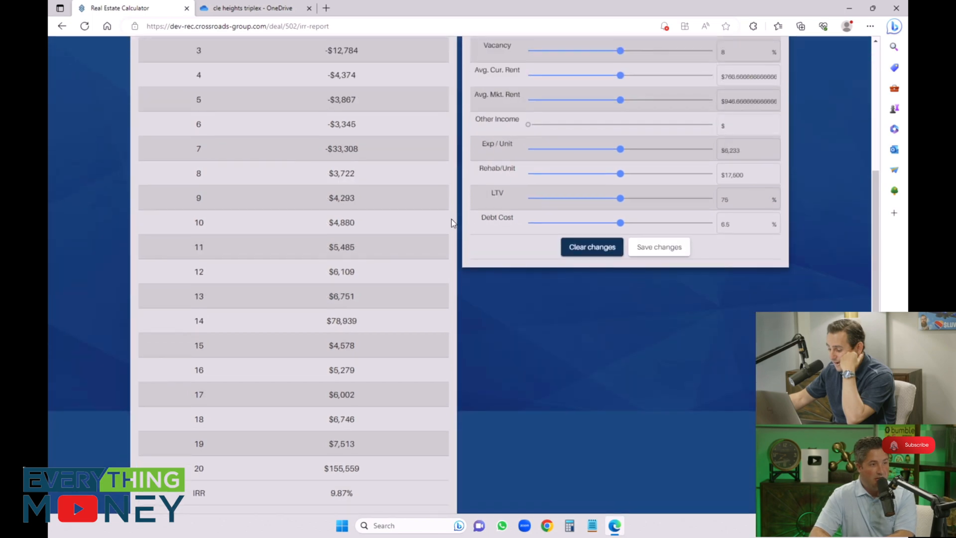
scroll(471, 279, up, 3)
drag(529, 155, 619, 154)
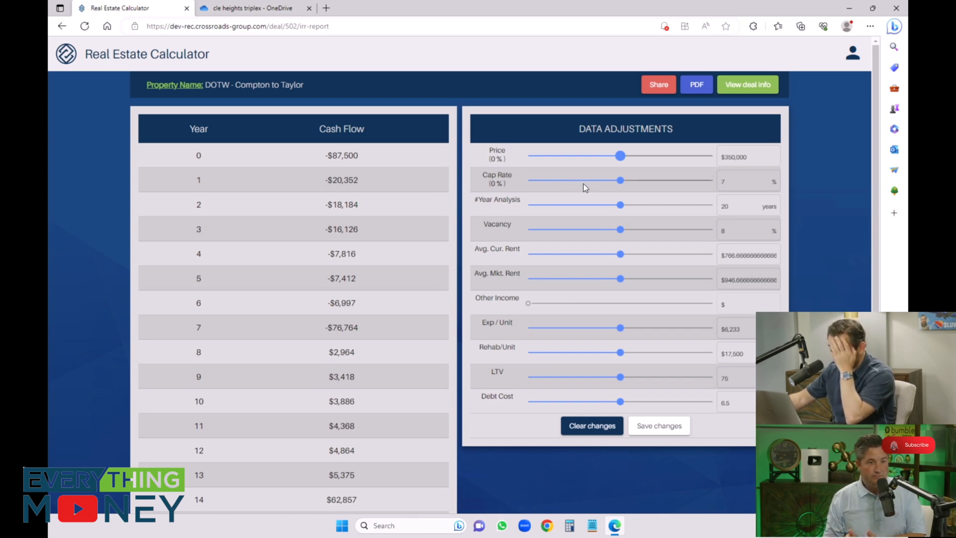
Step: Set the cap rate to 5% and the price to $280,000, and check the cash flows and IRR
drag(621, 180, 549, 189)
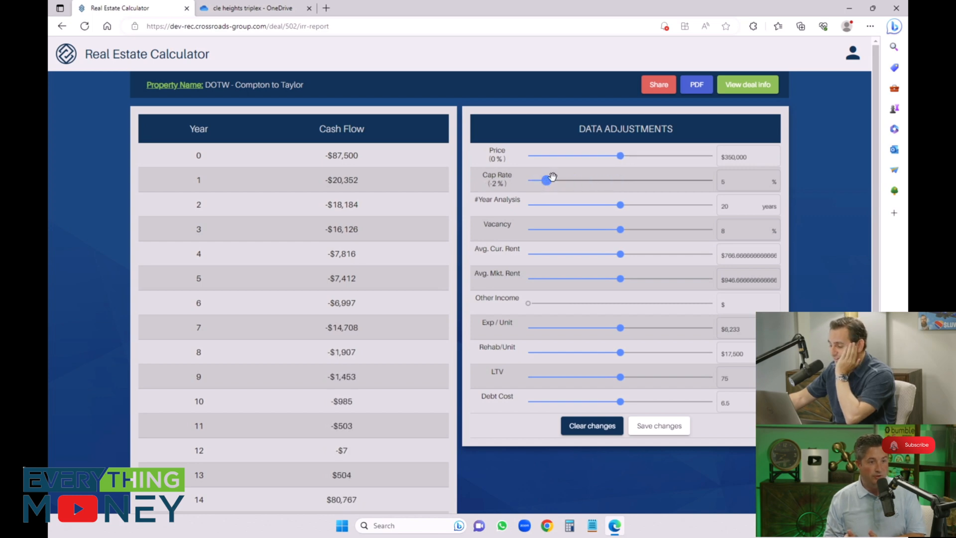
drag(622, 155, 545, 158)
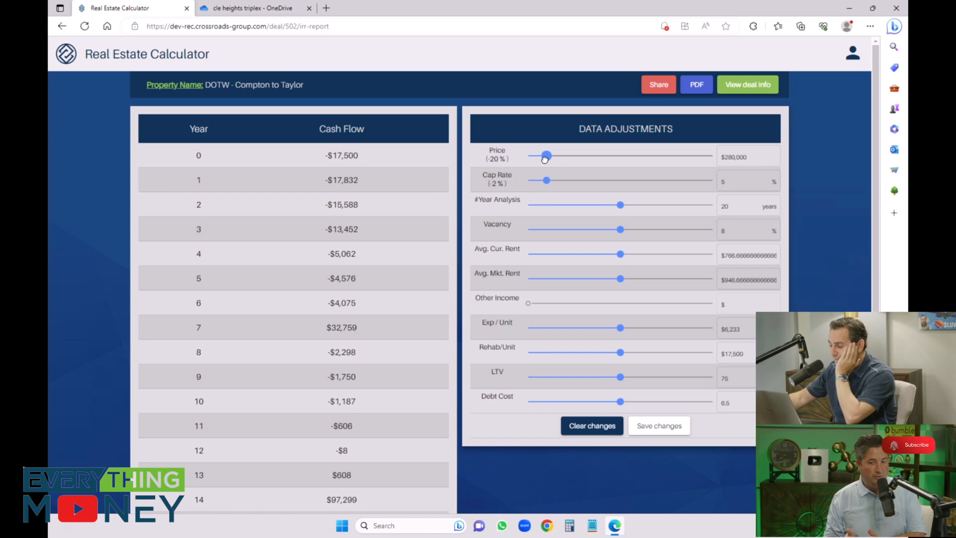
scroll(458, 242, down, 3)
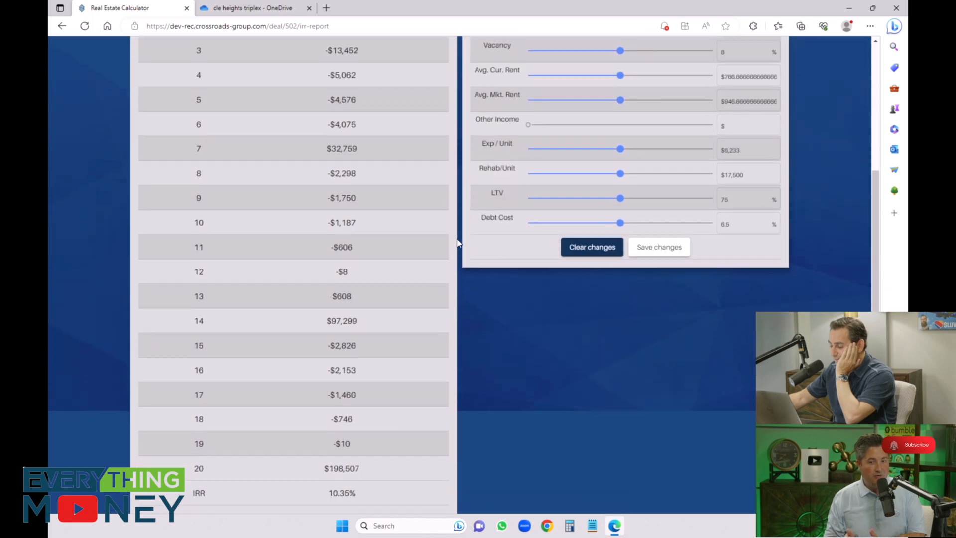
scroll(458, 243, up, 3)
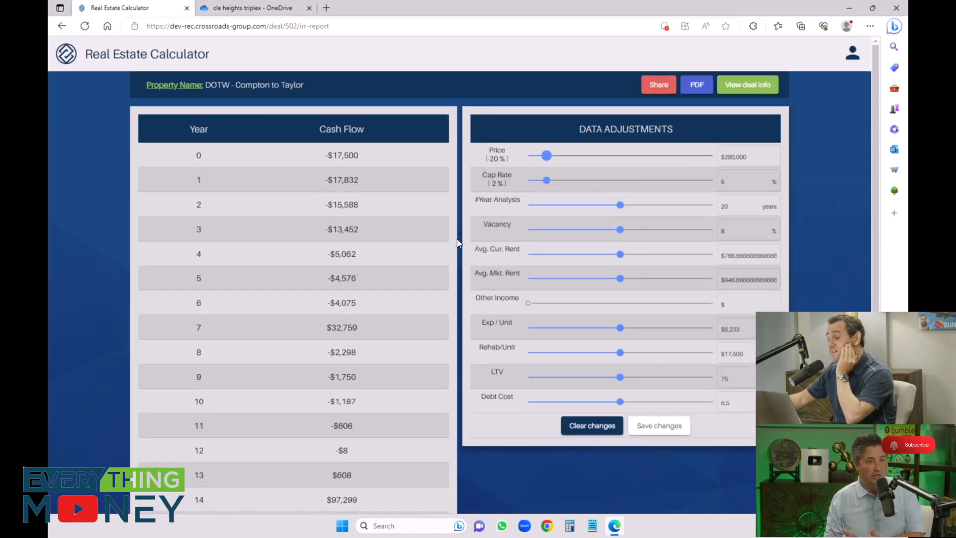
drag(542, 158, 546, 157)
scroll(446, 206, down, 3)
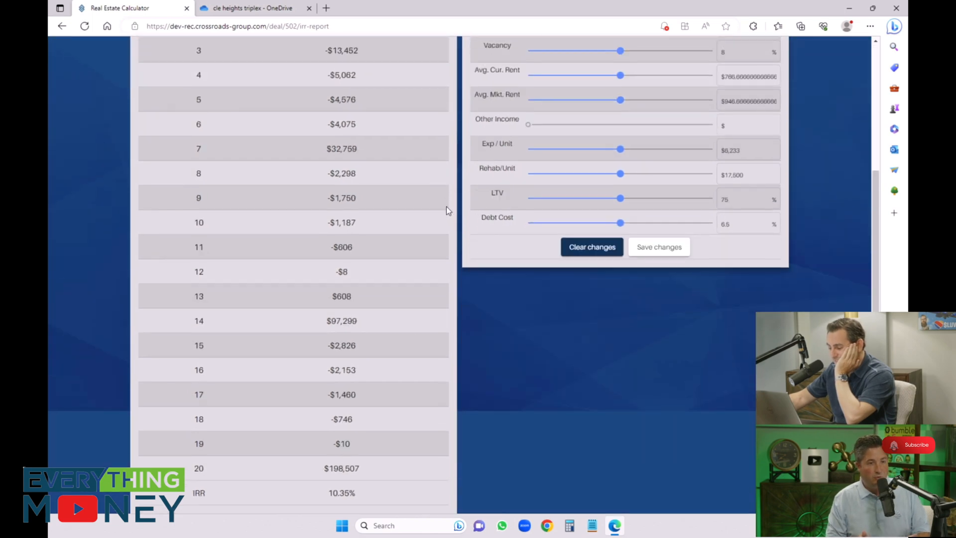
scroll(446, 206, up, 3)
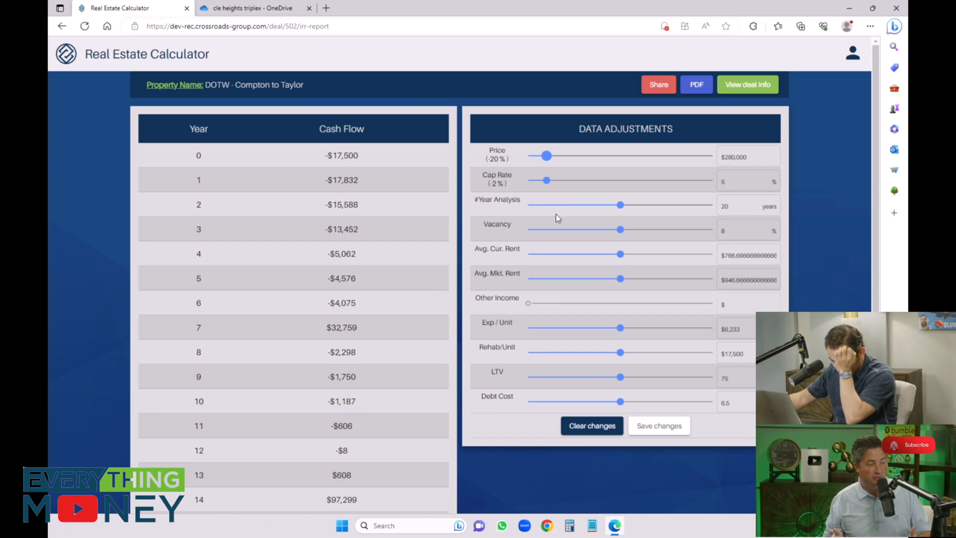
Step: Set the price to $271,250 and the cap rate to 4.75%, and check the IRR
drag(546, 155, 538, 181)
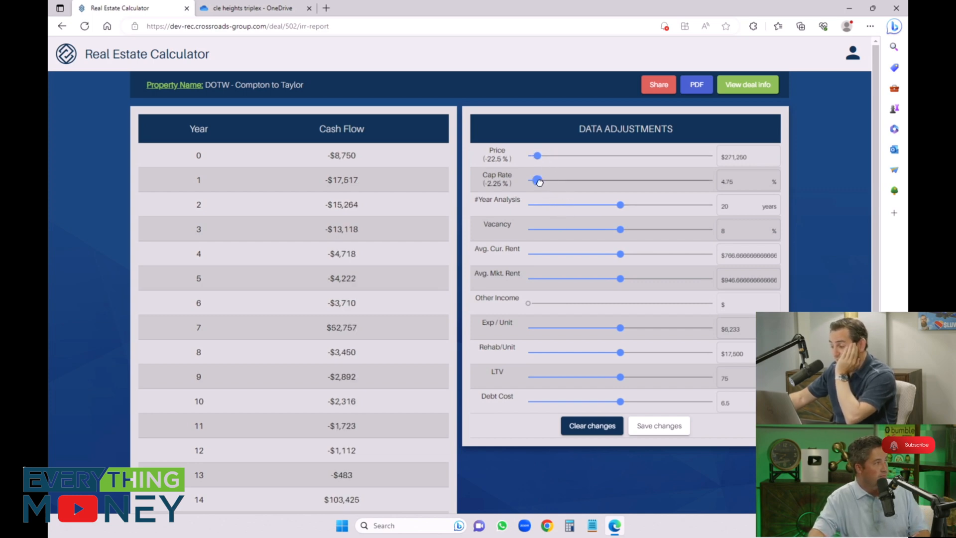
scroll(464, 237, down, 3)
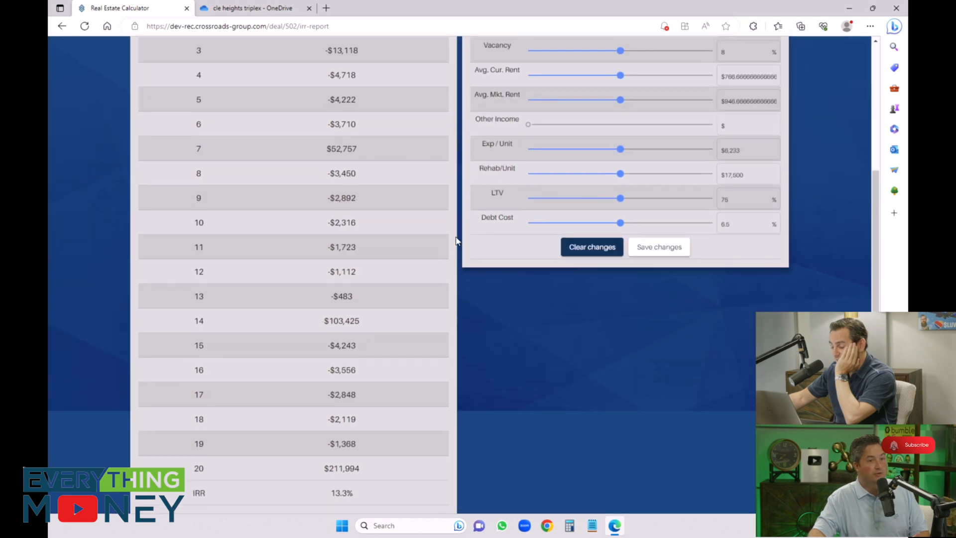
scroll(456, 241, up, 4)
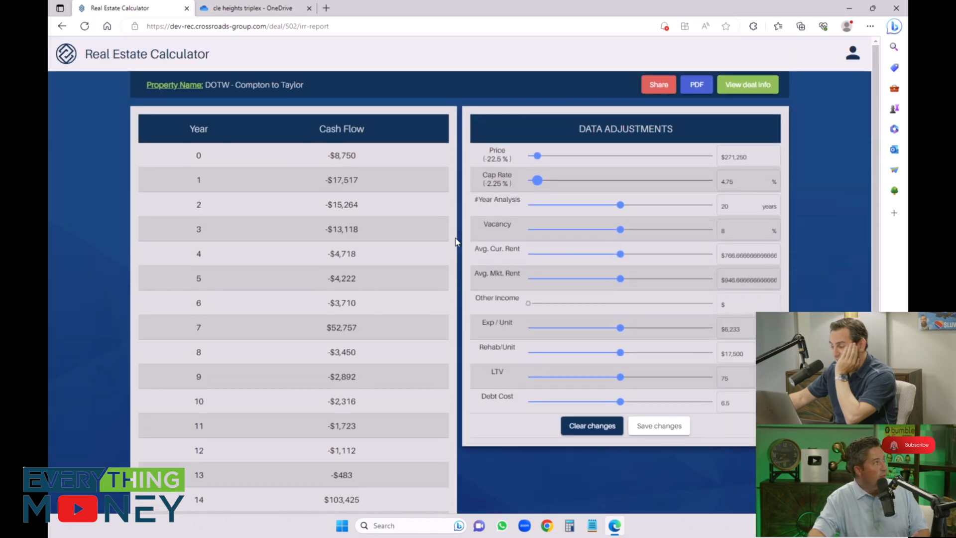
Step: Raise the cap rate to 5.5% and check its effect on the cash flows and IRR
drag(537, 180, 562, 182)
scroll(467, 225, down, 4)
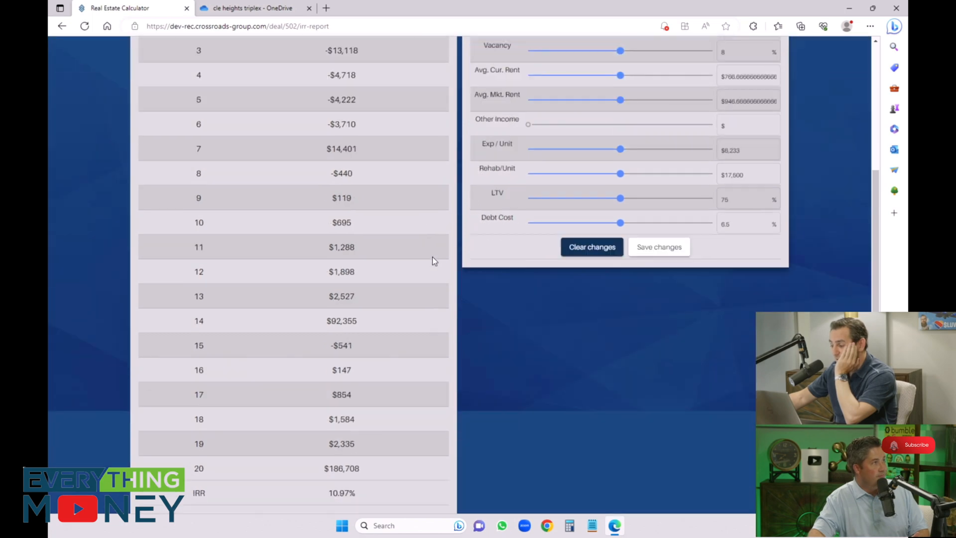
scroll(445, 283, up, 4)
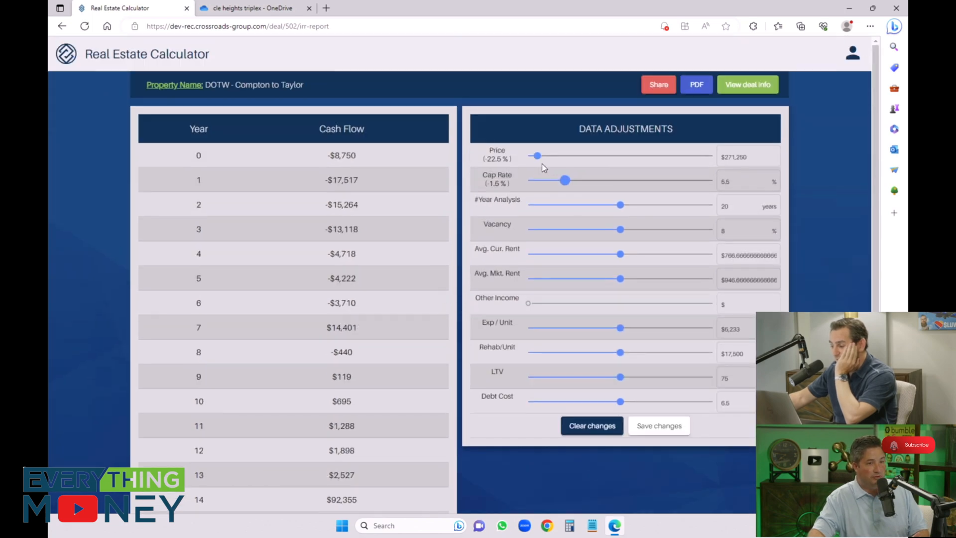
Step: Lower the price by 25% to $262,500 and review the yearly cash flows and IRR
drag(540, 157, 531, 157)
scroll(457, 325, down, 4)
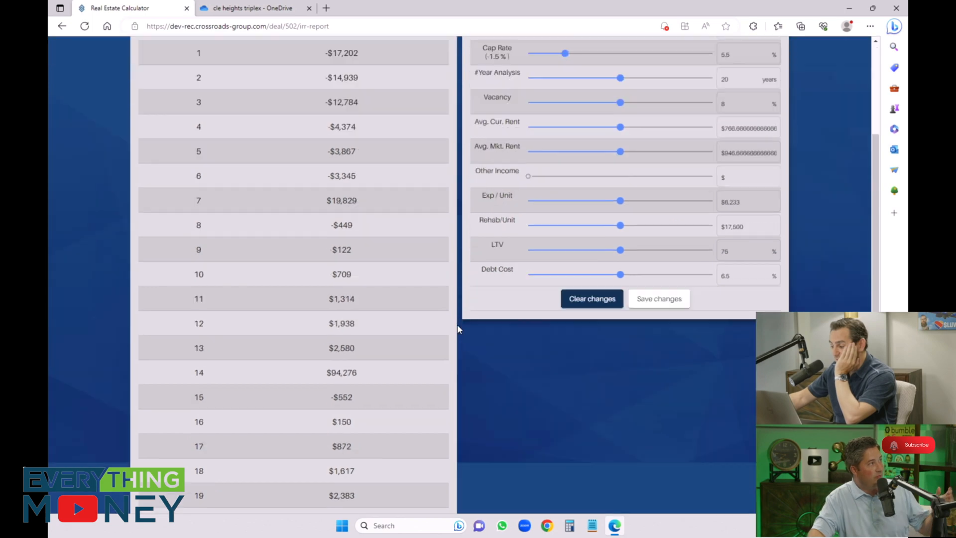
scroll(457, 325, up, 4)
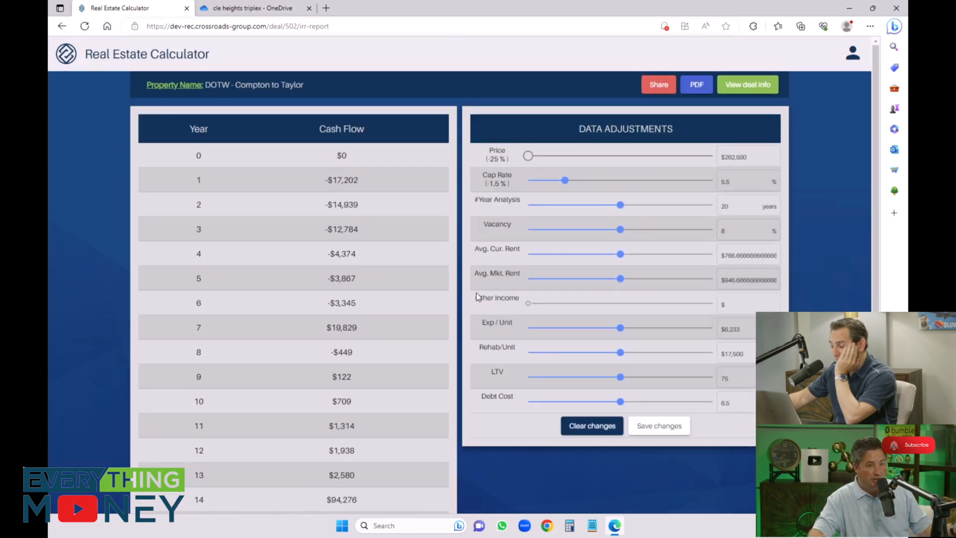
scroll(457, 324, down, 3)
scroll(458, 319, up, 3)
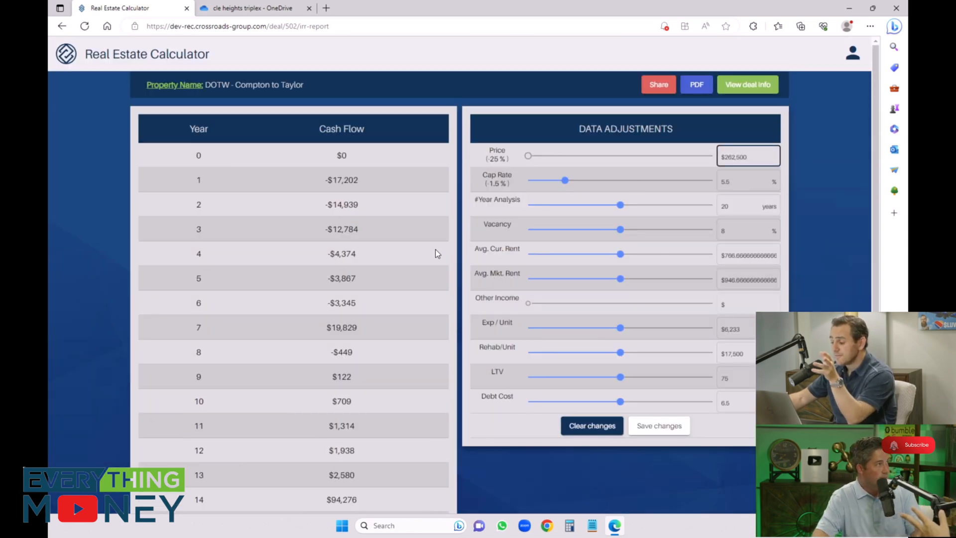
scroll(436, 249, down, 3)
scroll(448, 398, up, 3)
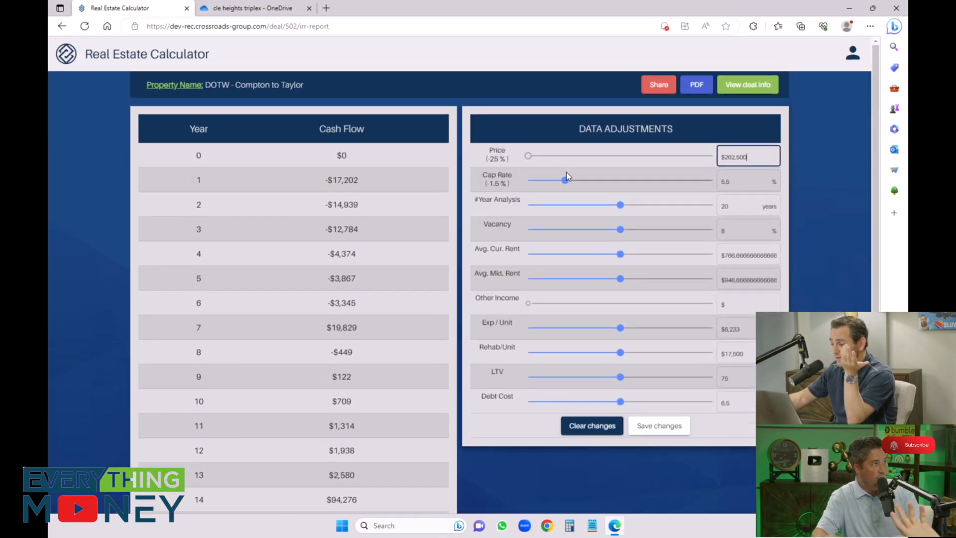
Step: Return the cap rate to 7% and check the IRR at the reduced price
click(563, 180)
drag(573, 186, 624, 181)
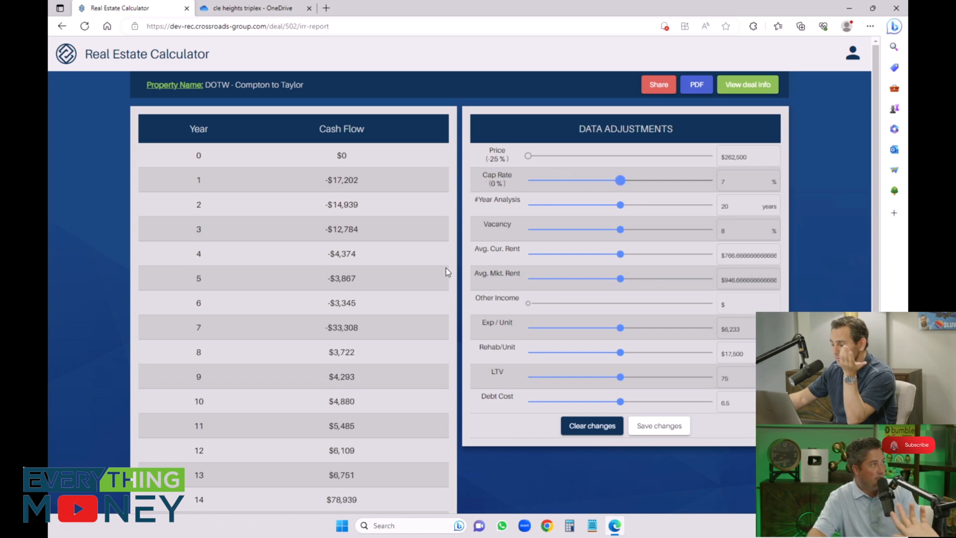
scroll(468, 260, down, 3)
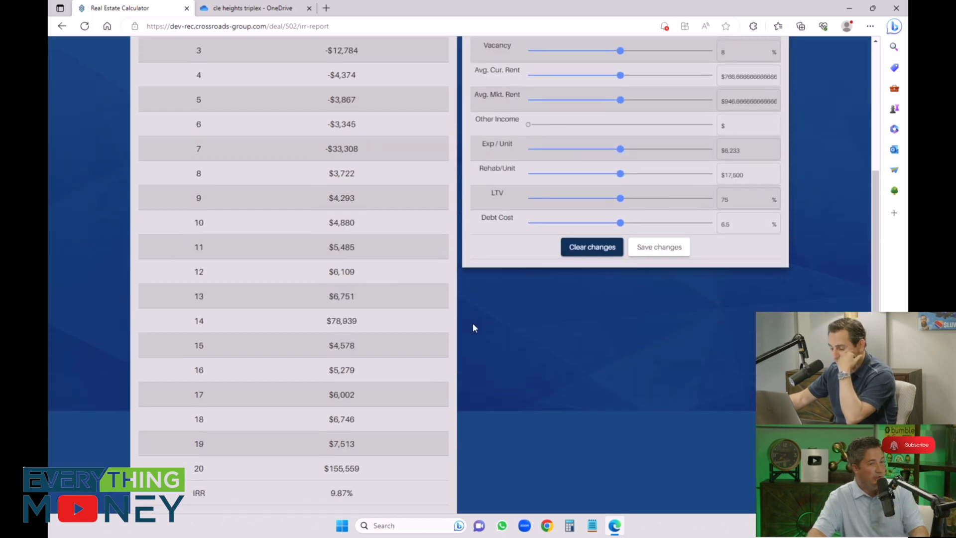
Step: Review the yearly cash flows and the IRR for the $262,500 price at a 7% cap rate
scroll(474, 323, up, 3)
scroll(463, 316, down, 3)
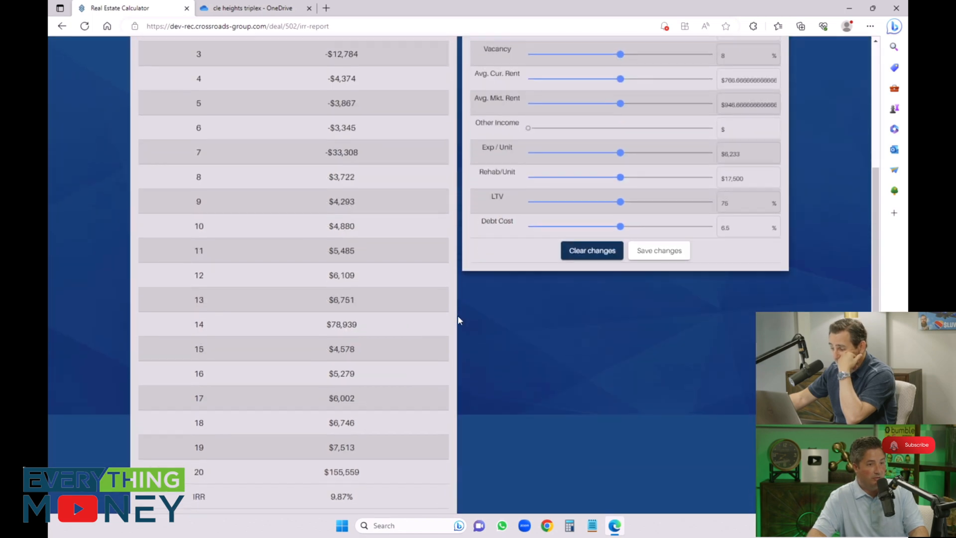
scroll(458, 315, up, 3)
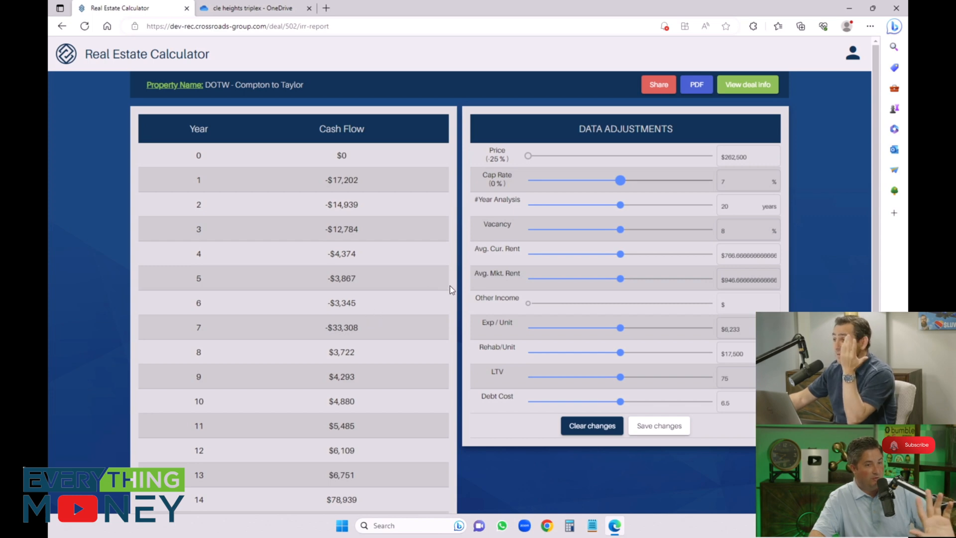
scroll(459, 286, down, 4)
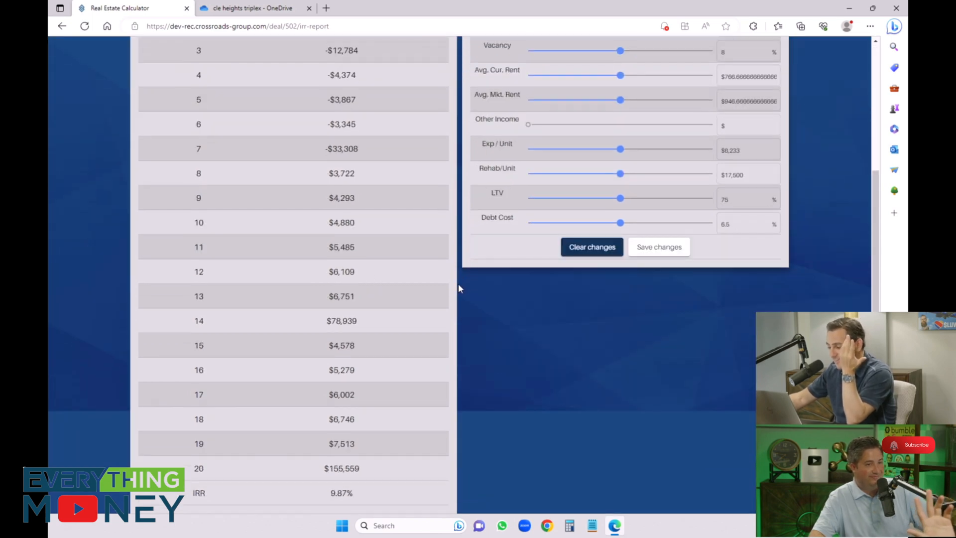
scroll(565, 226, up, 4)
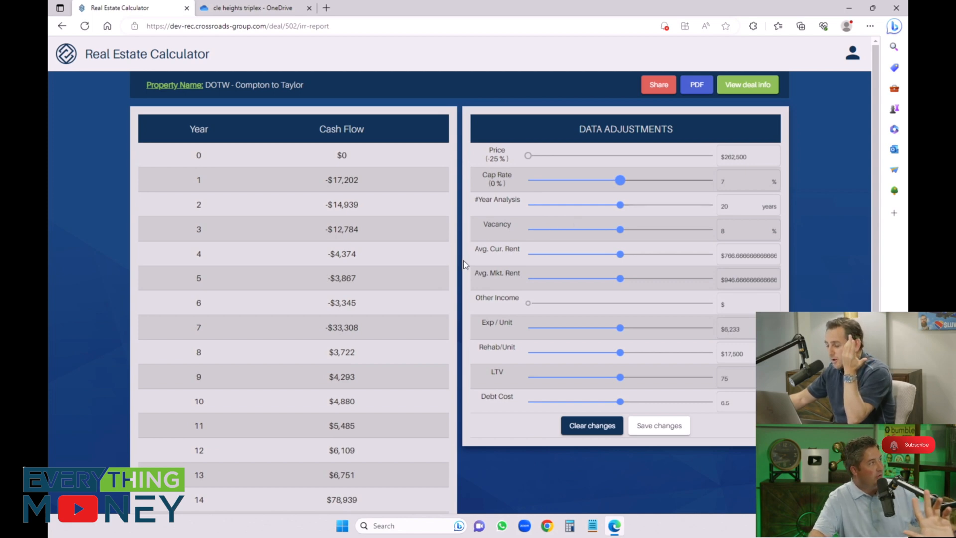
Step: Set the deal's purchase price to $200,000 in its general information and reopen the IRR report
click(758, 84)
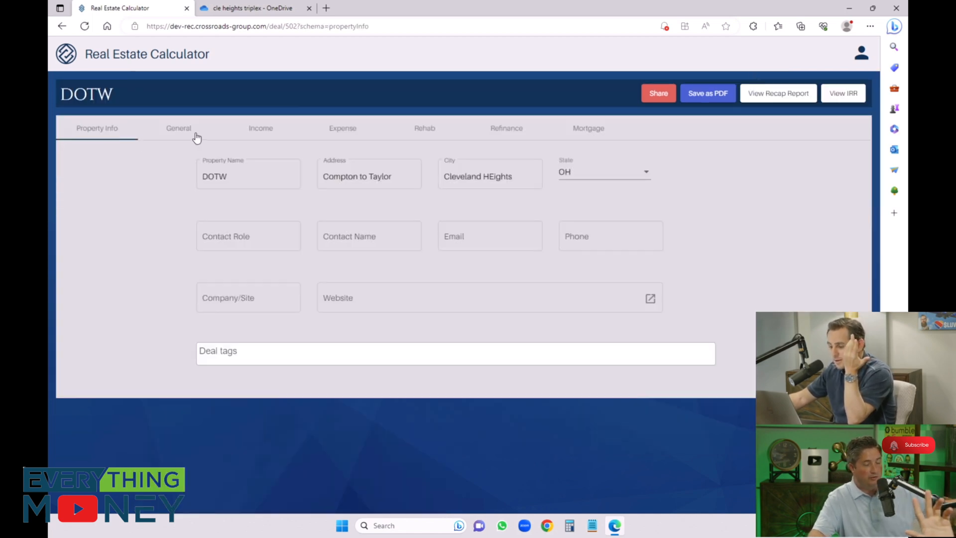
click(196, 136)
click(630, 177)
drag(629, 177, 540, 169)
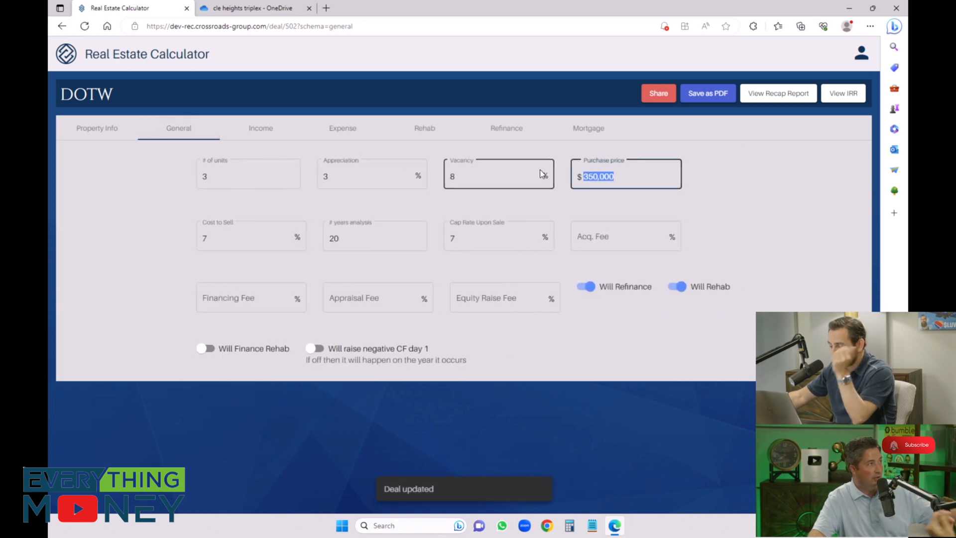
text(250000)
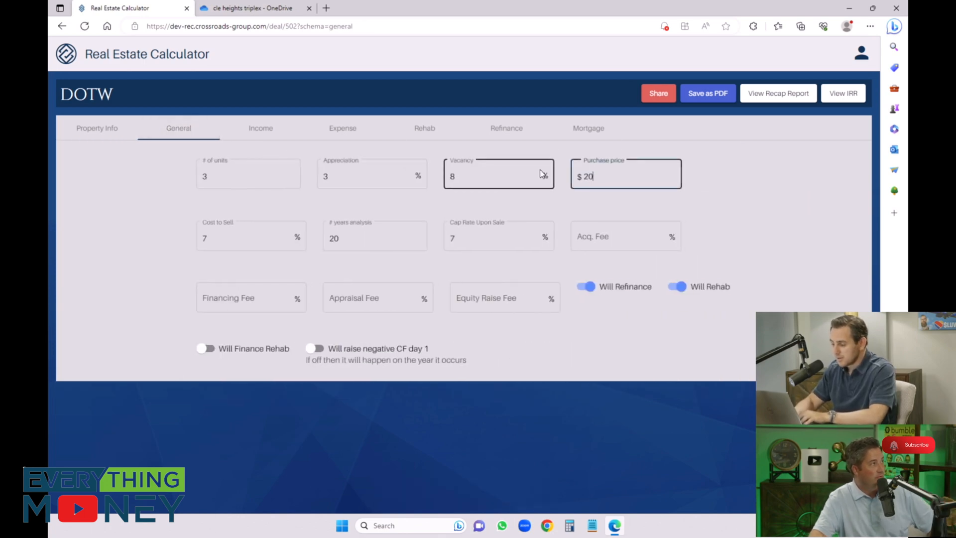
key(Tab)
click(836, 98)
click(836, 99)
click(835, 99)
Step: Raise the price by 10% to $220,000 in the data adjustments and check the effect on the IRR
scroll(461, 252, down, 4)
scroll(463, 252, up, 4)
drag(627, 158, 648, 156)
scroll(479, 258, down, 4)
scroll(478, 256, up, 4)
drag(649, 156, 658, 156)
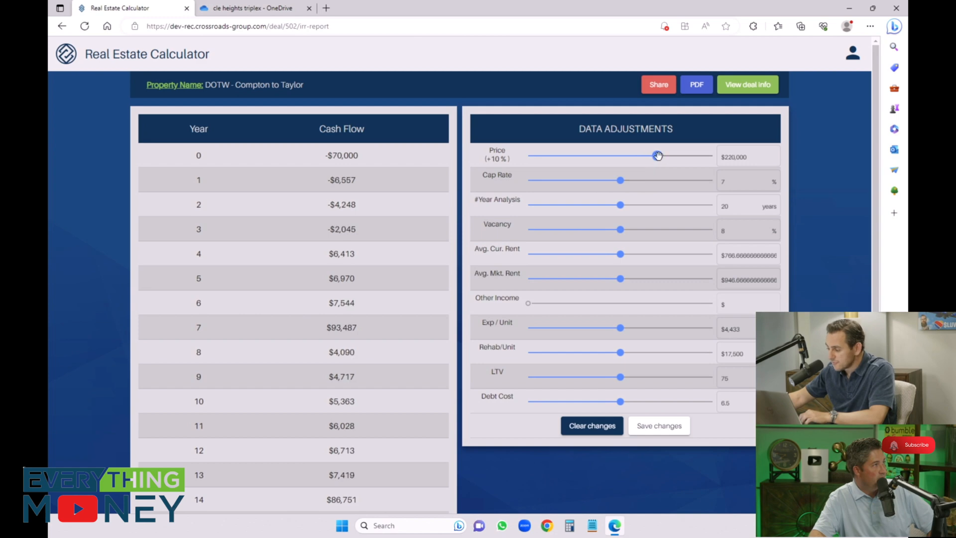
scroll(455, 252, down, 4)
scroll(455, 252, up, 4)
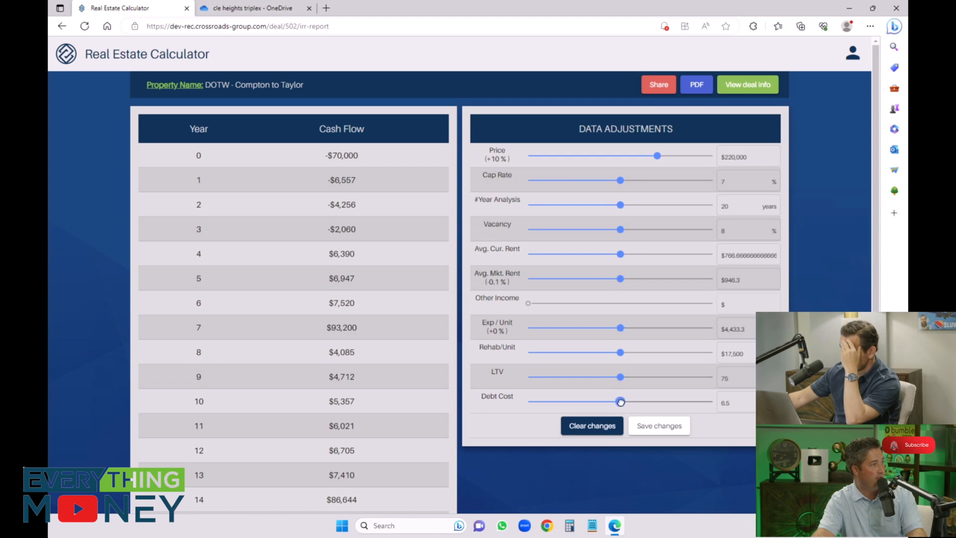
Step: Test the effect of a 7.5% debt cost on the IRR and restore the debt cost to 6.5%
mouse_move(628, 402)
mouse_down()
mouse_move(614, 400)
mouse_move(638, 402)
mouse_up()
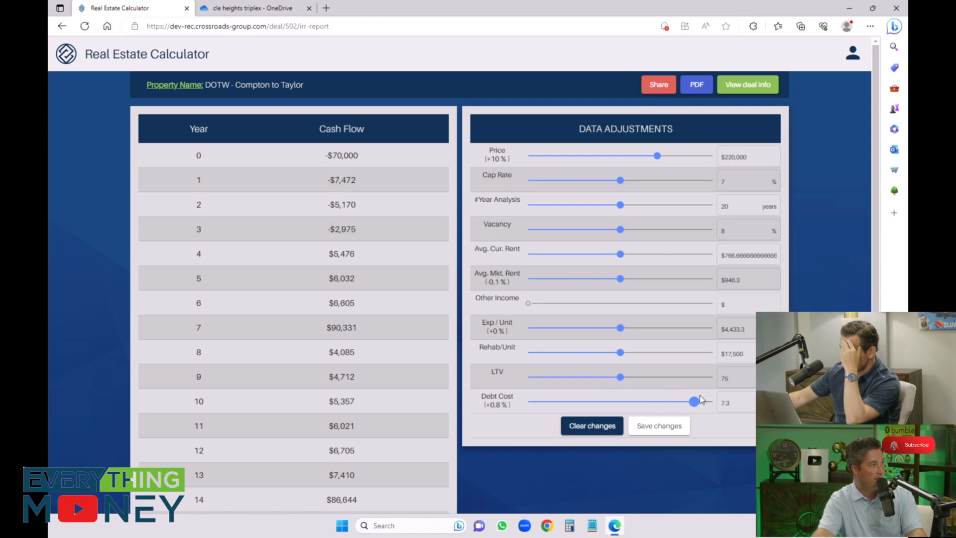
scroll(488, 349, down, 3)
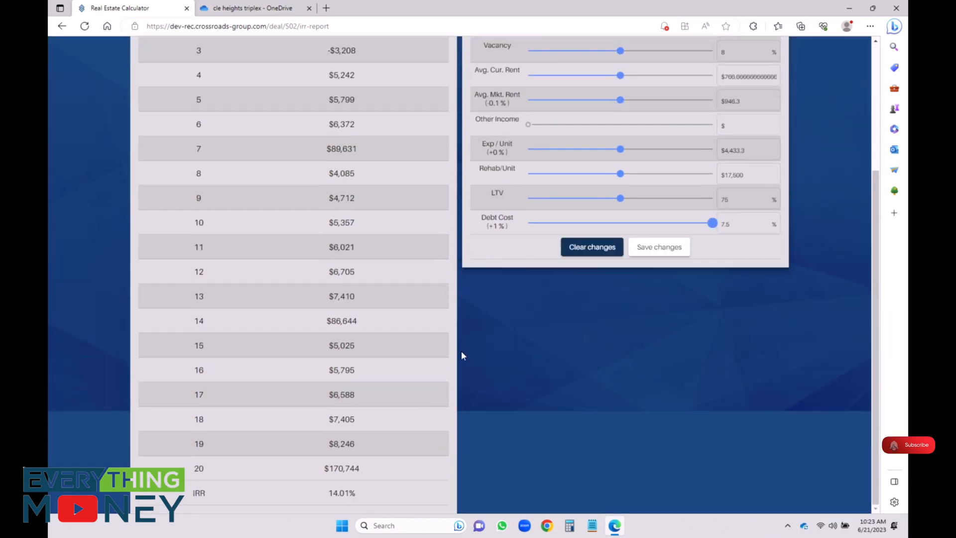
drag(688, 225, 625, 219)
scroll(454, 250, up, 3)
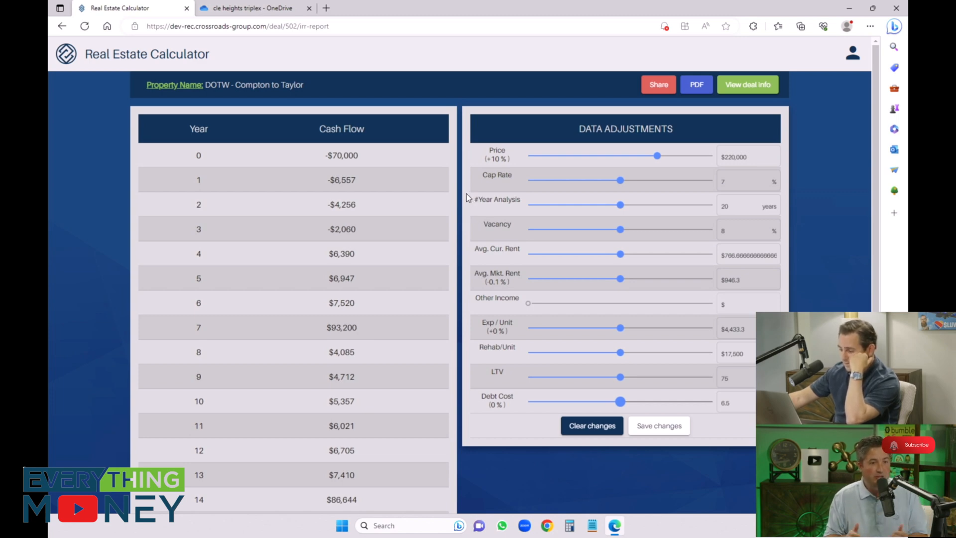
Step: Consult the triplex's listing PDF in the OneDrive folder and return to the Real Estate Calculator to check the IRR
click(278, 8)
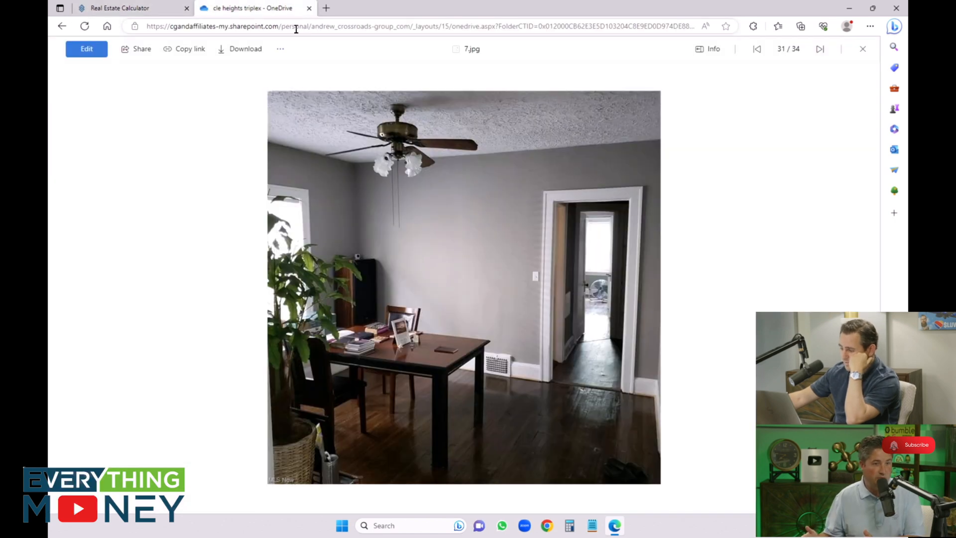
click(825, 53)
click(824, 53)
click(824, 53)
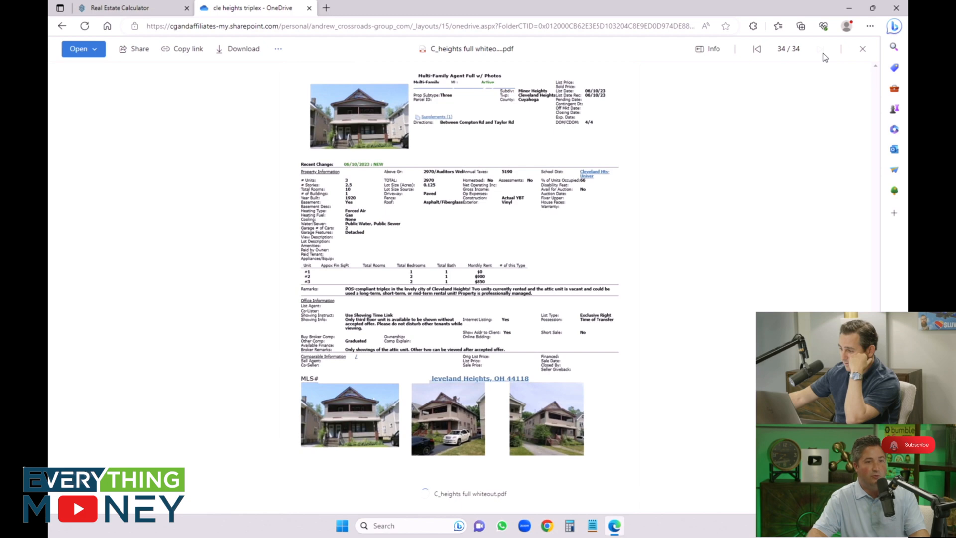
click(106, 6)
scroll(455, 259, down, 3)
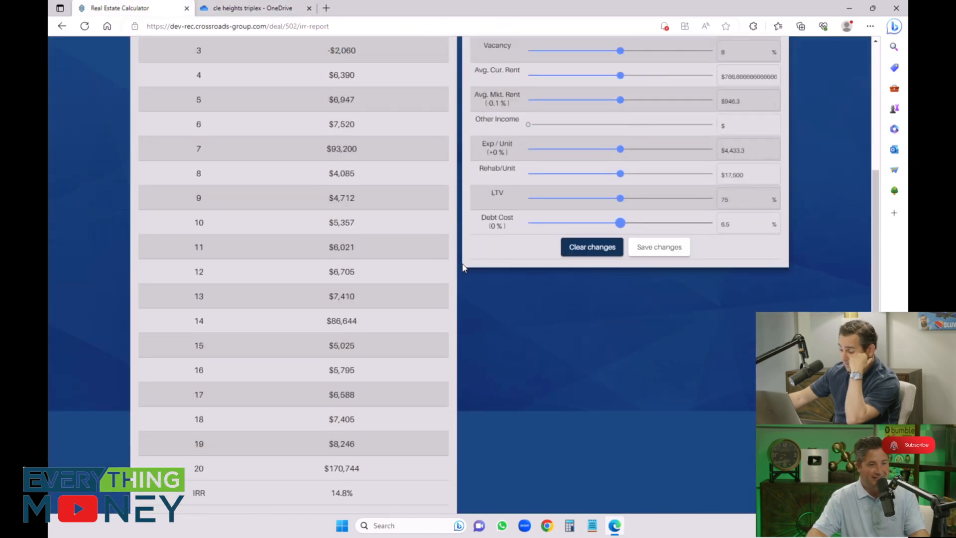